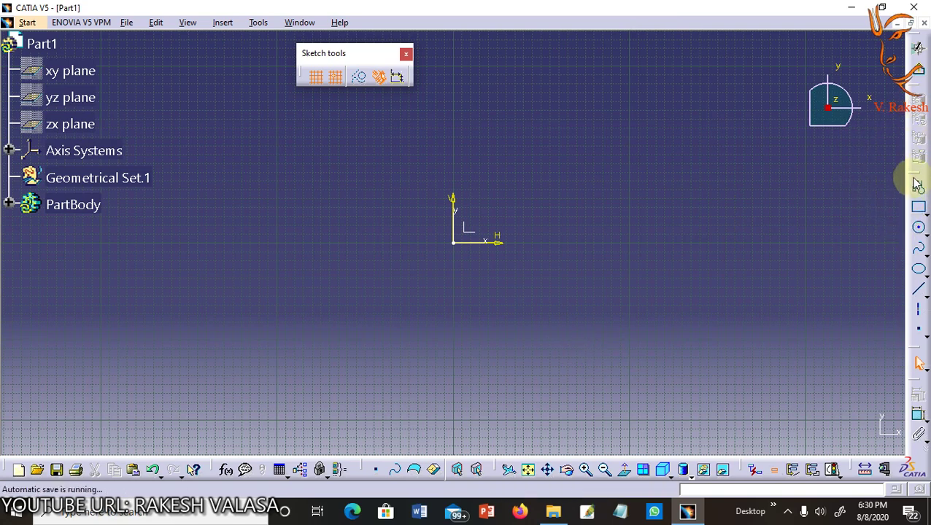
Float the Profile toolbar beside the sketch area and review the available predefined profile types
left_click_drag(915, 183, 846, 184)
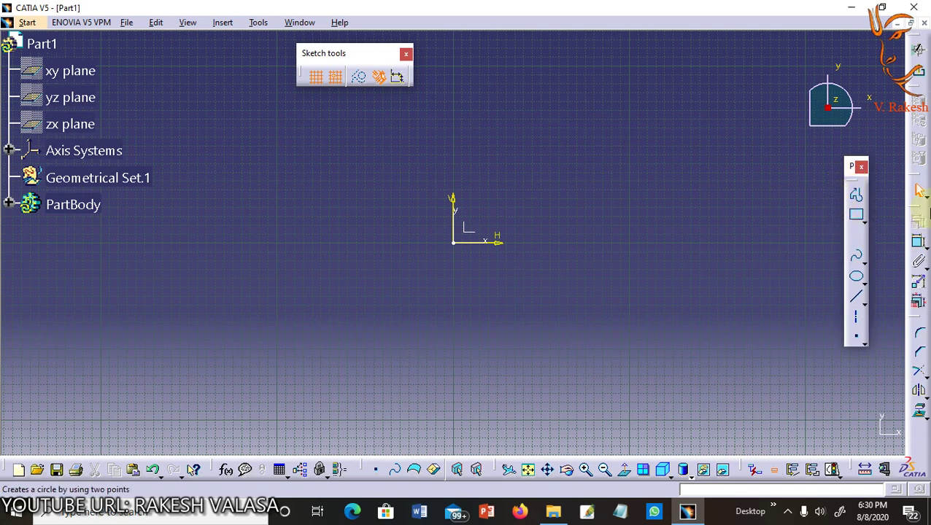
left_click(223, 24)
mouse_move(243, 76)
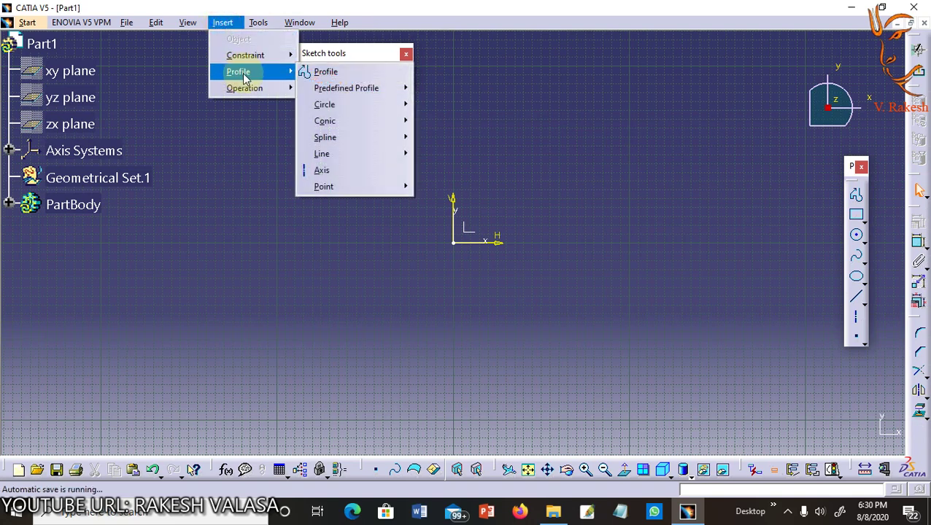
mouse_move(333, 92)
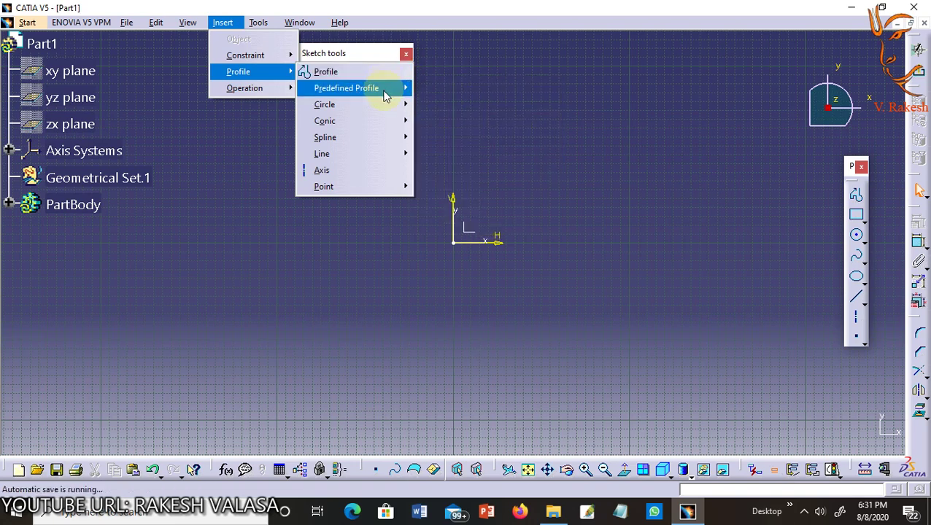
mouse_move(385, 97)
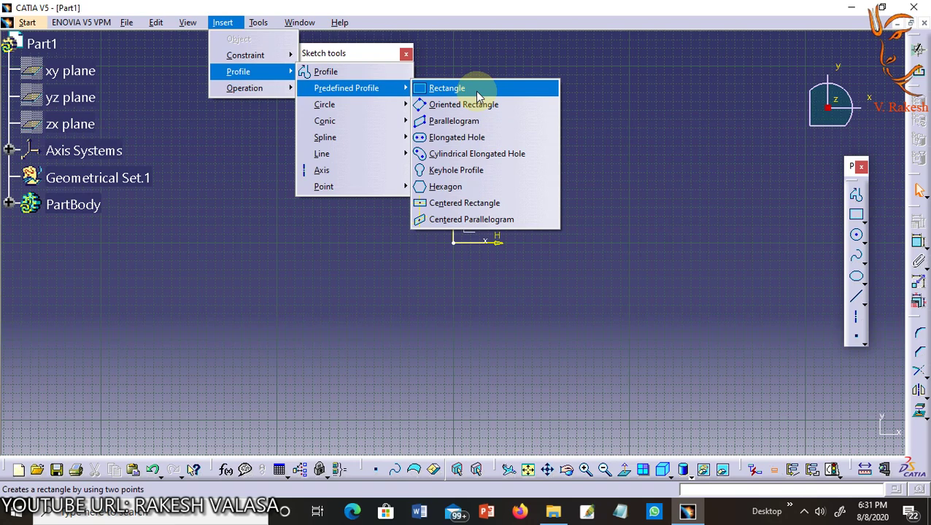
left_click(608, 146)
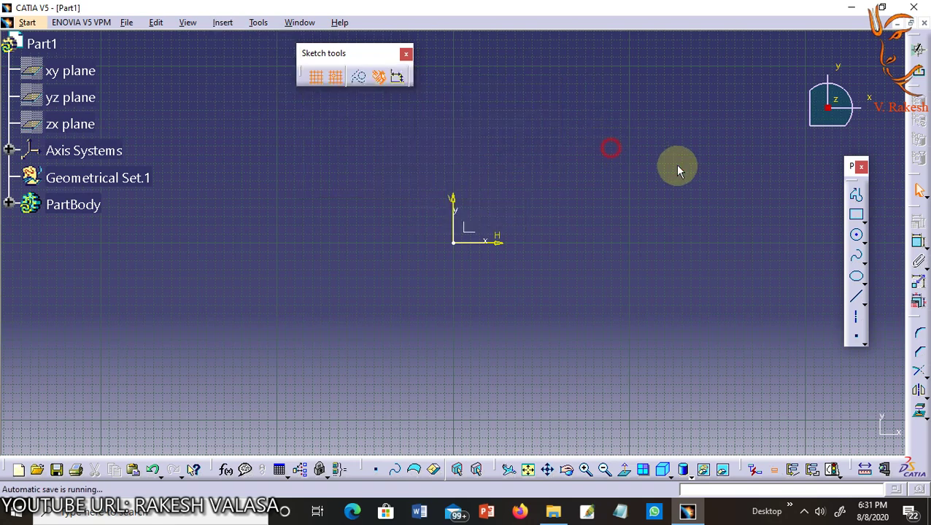
Draw a wide horizontal rectangle above and to the right of the sketch origin from two opposite corners
left_click(865, 221)
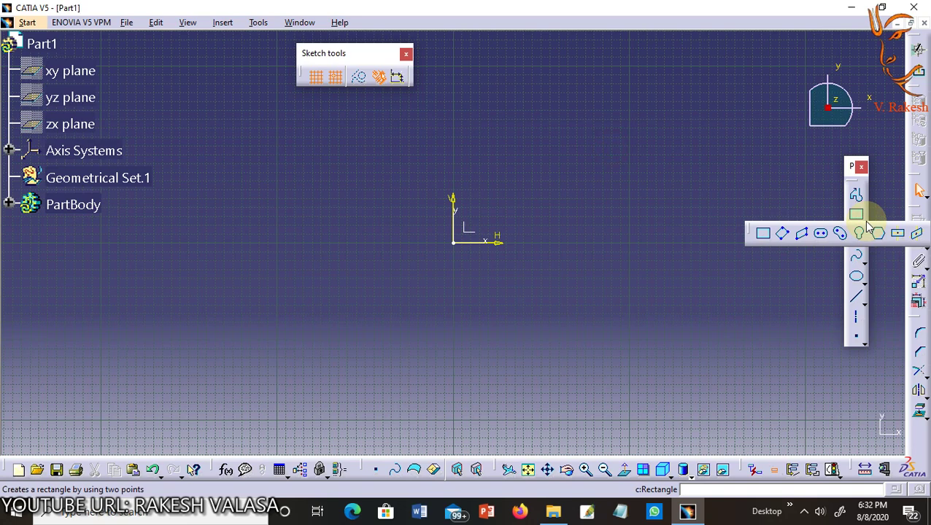
left_click(764, 237)
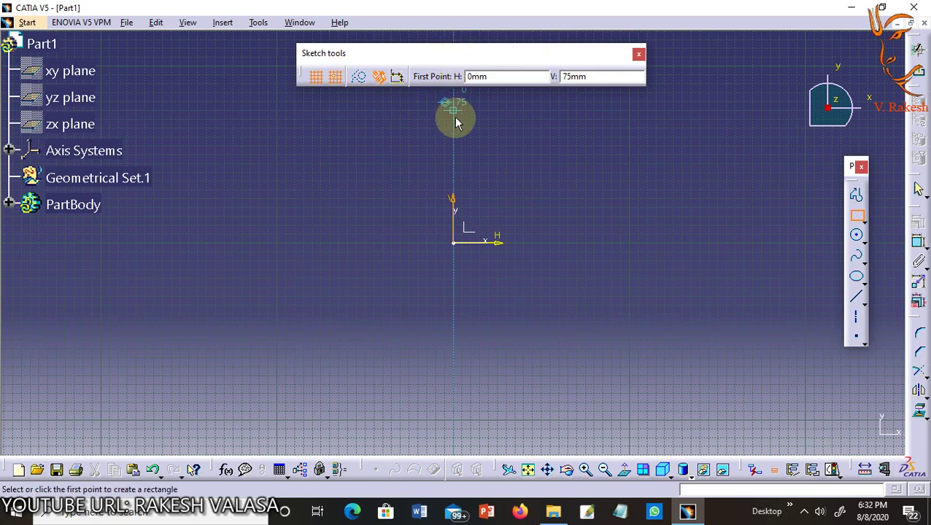
left_click(492, 151)
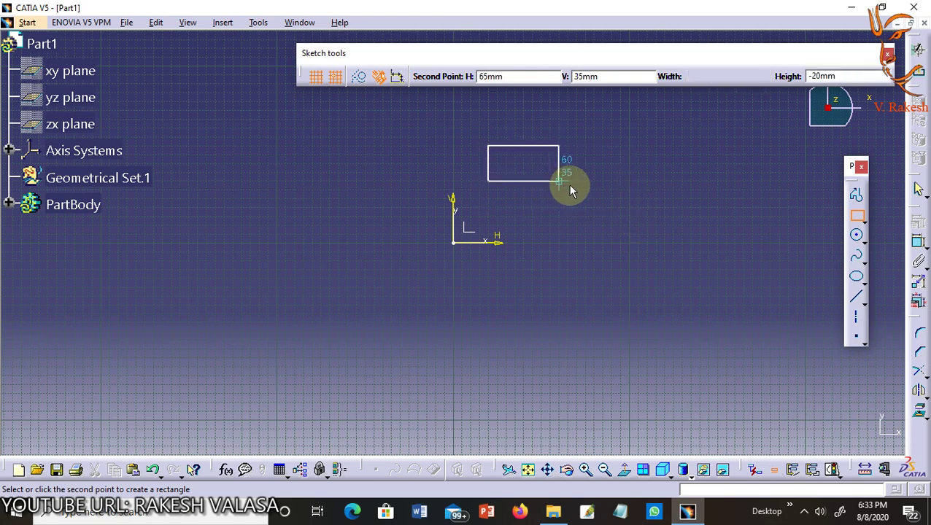
left_click(656, 235)
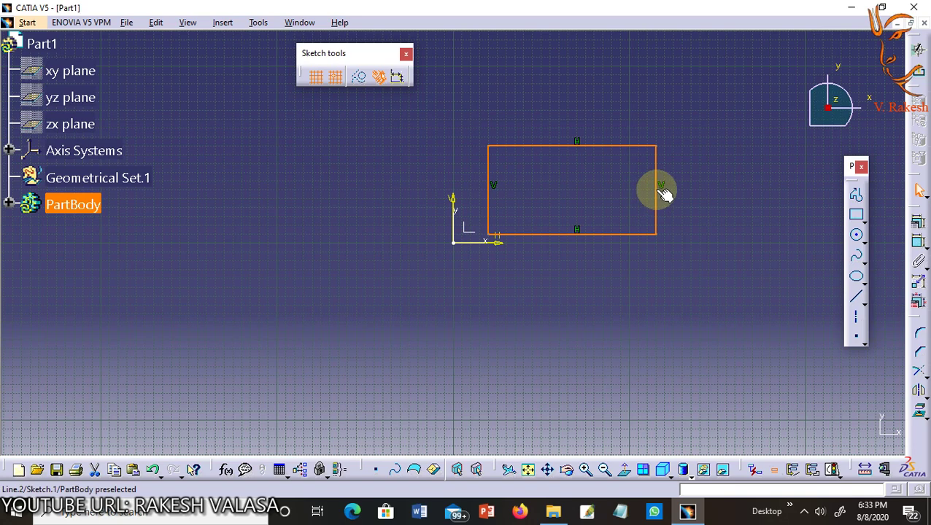
left_click(661, 192)
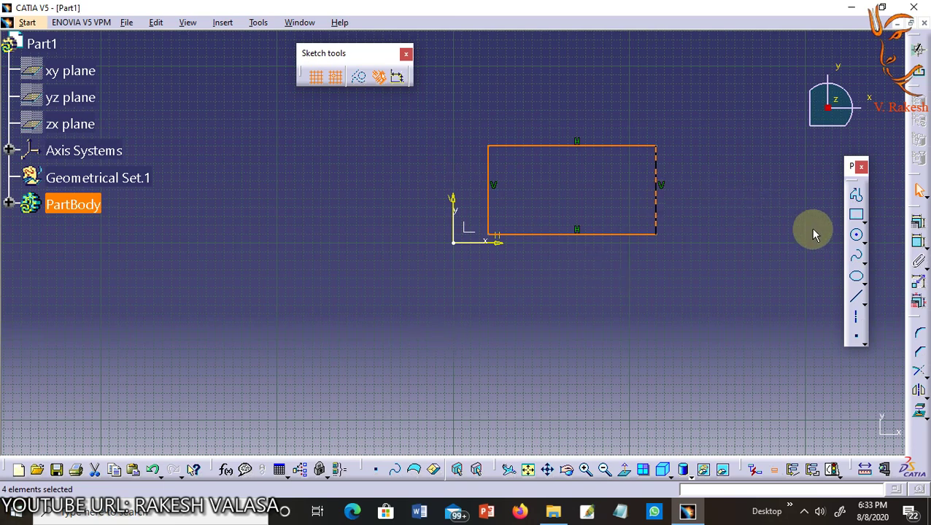
Draw a smaller rectangle about 35 mm wide and 30 mm high to the right of the first rectangle
left_click(858, 216)
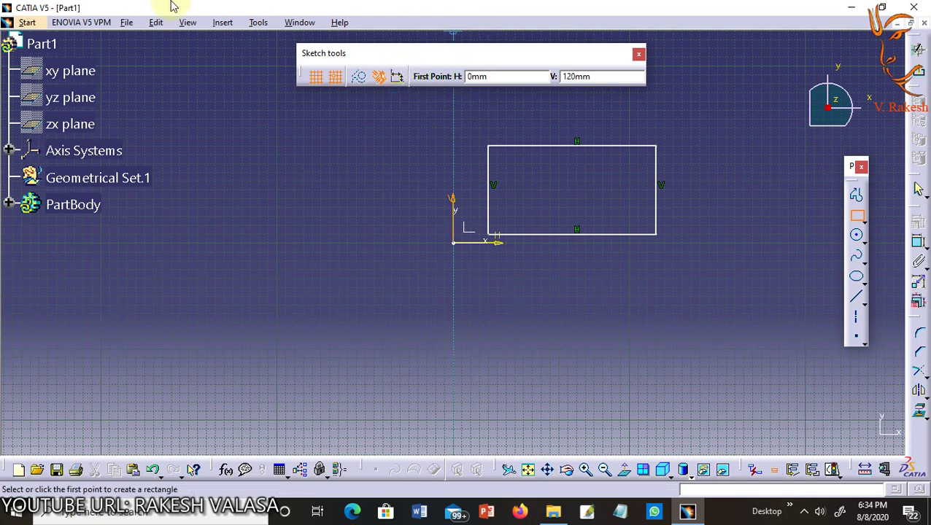
left_click(865, 222)
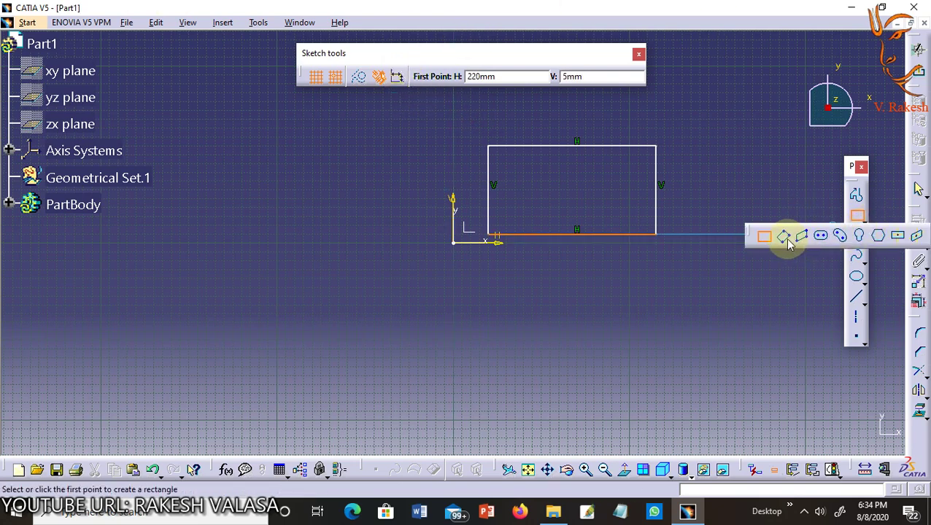
left_click(756, 166)
left_click(720, 154)
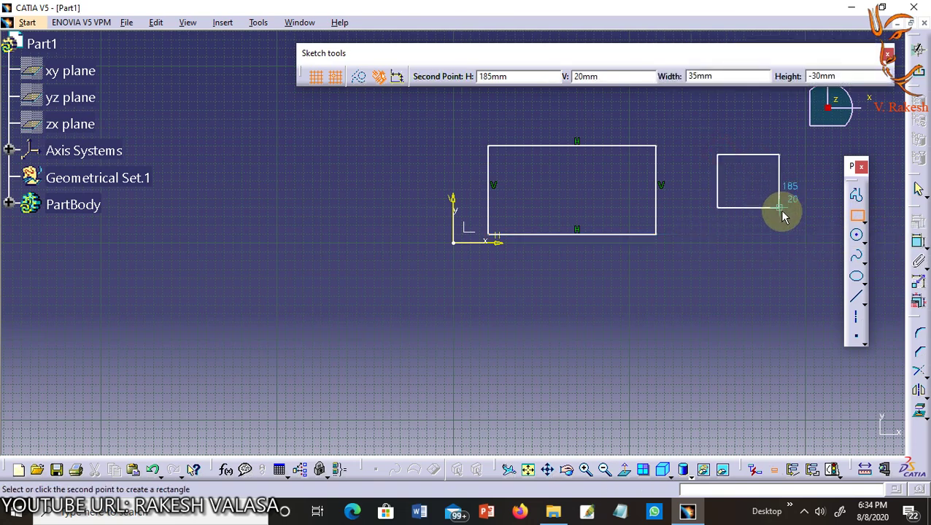
left_click(779, 208)
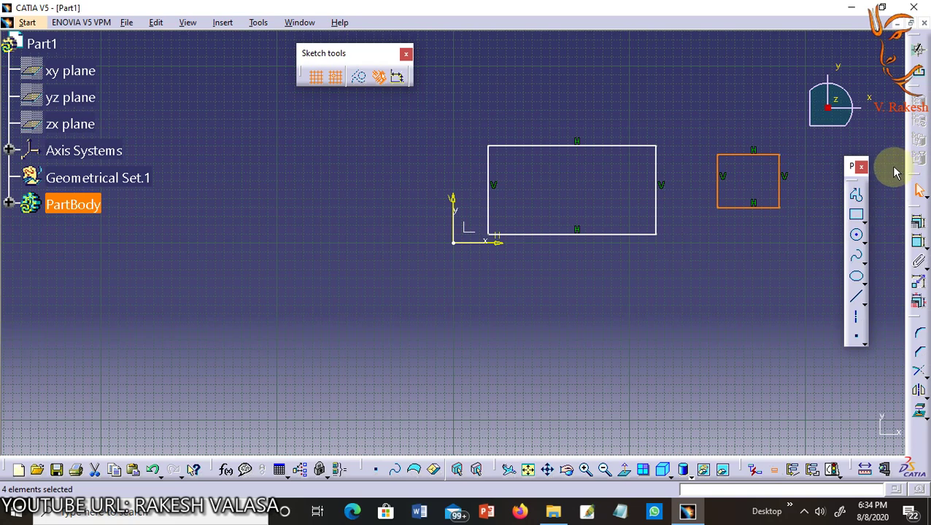
Draw an oriented rectangle below-left of the origin with a first side of about 73 mm at 27° and a height of about 46.5 mm
left_click(865, 219)
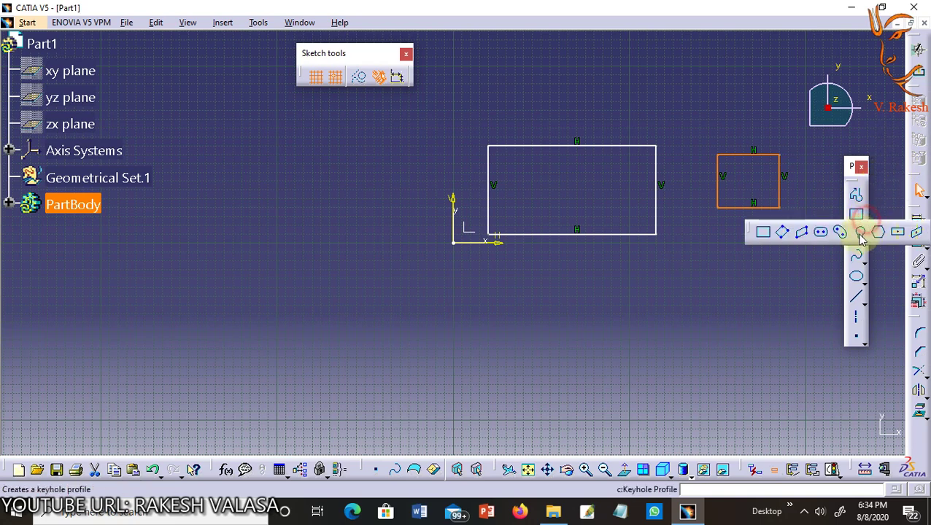
left_click(784, 233)
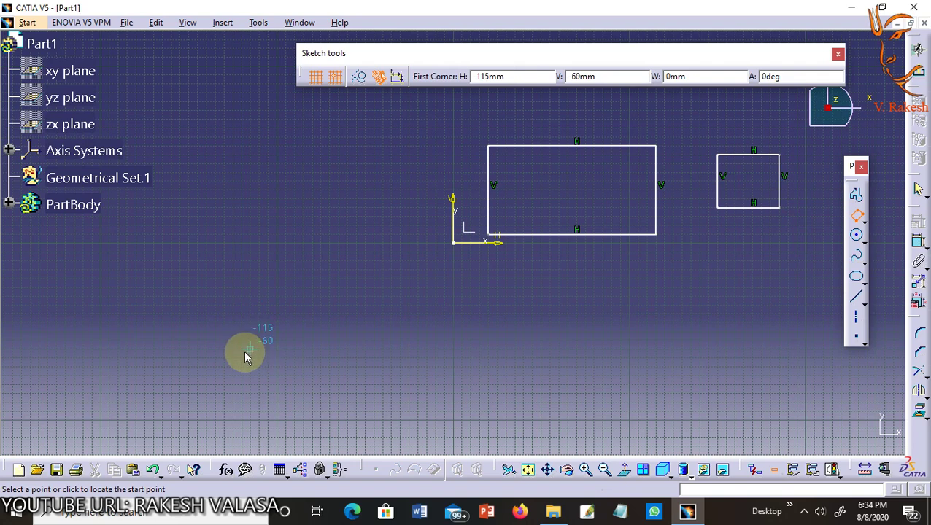
left_click(214, 366)
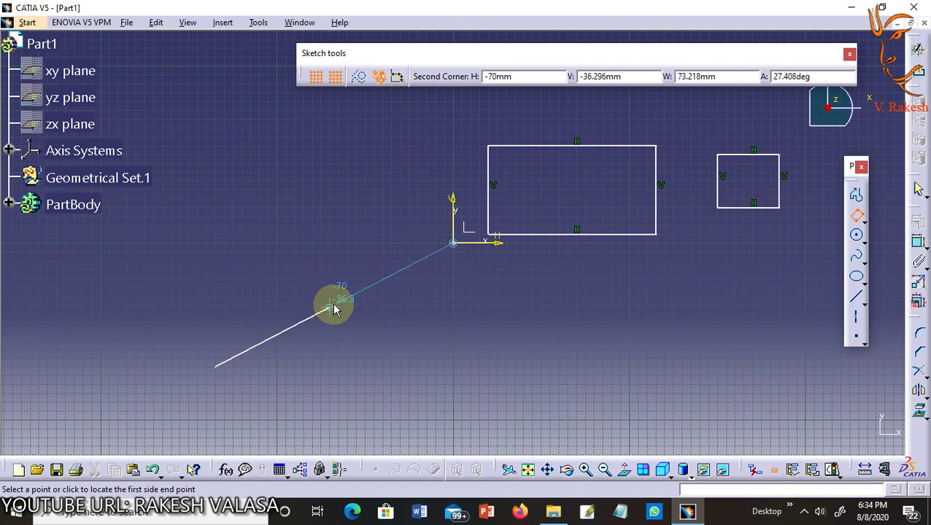
left_click(332, 306)
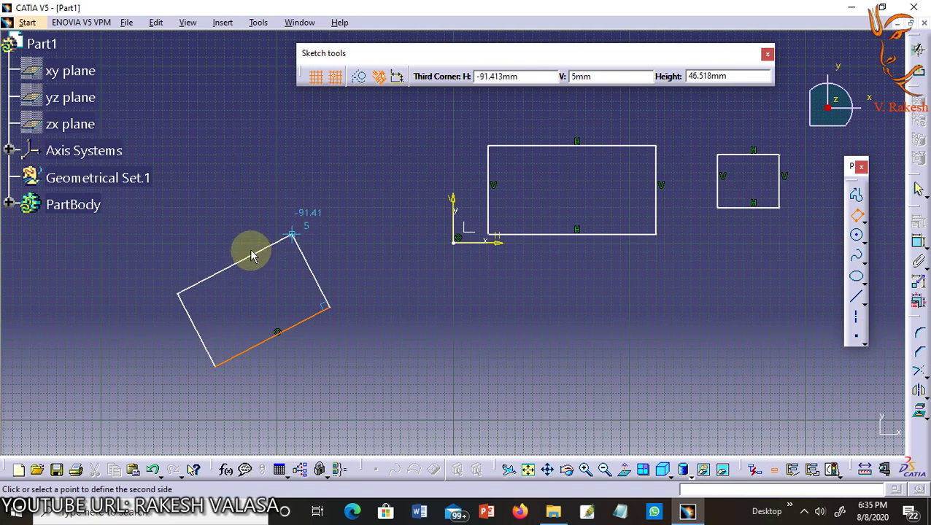
left_click(251, 255)
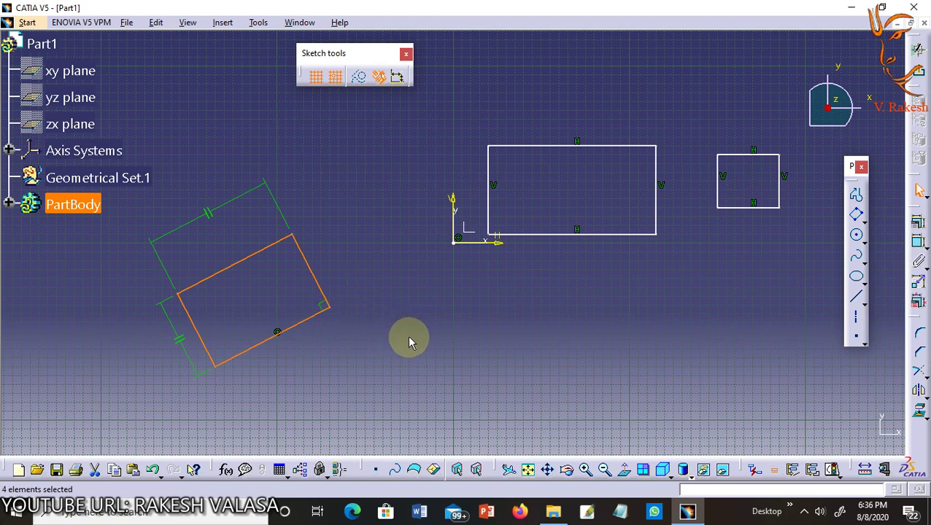
Draw a second oriented rectangle below the wide rectangle, about 50 mm long at 37° and 37.5 mm high
left_click(858, 215)
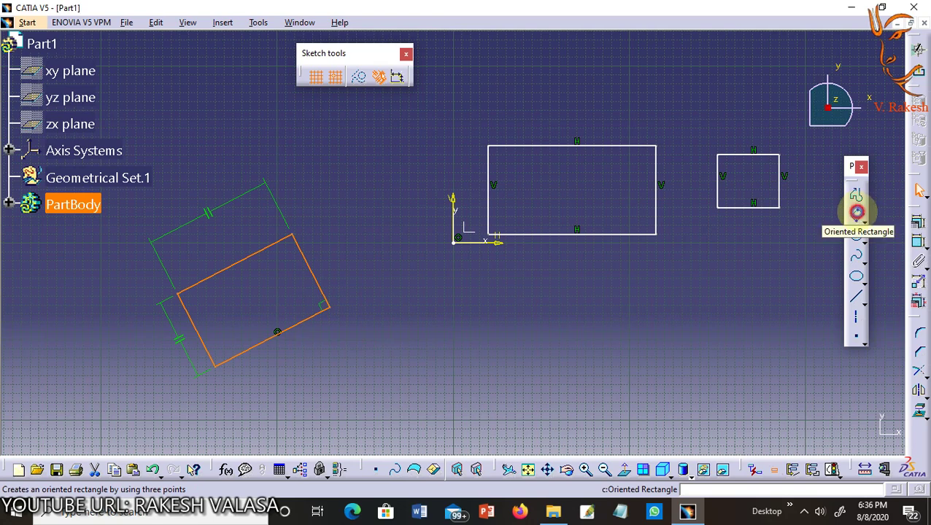
left_click(533, 394)
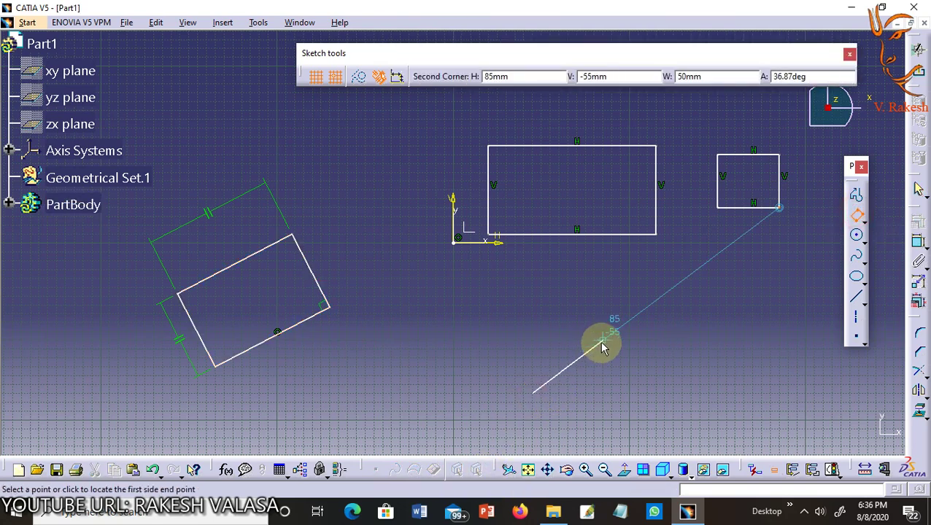
left_click(601, 341)
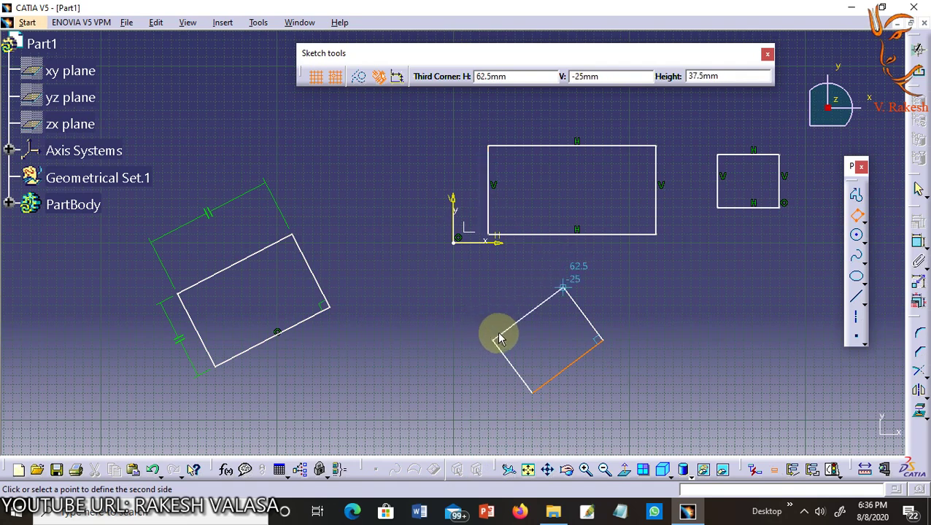
left_click(495, 339)
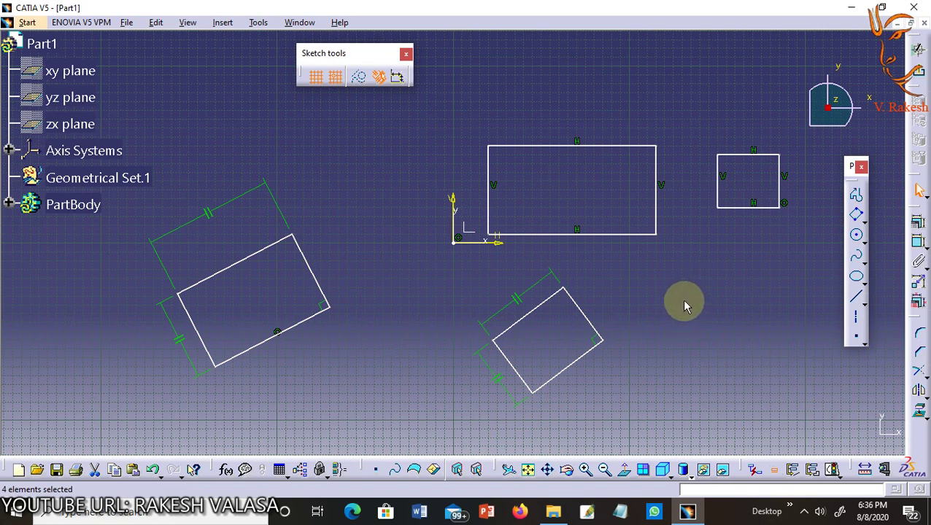
Delete all four rectangles and their constraints from the sketch
scroll(687, 310, "down", 1)
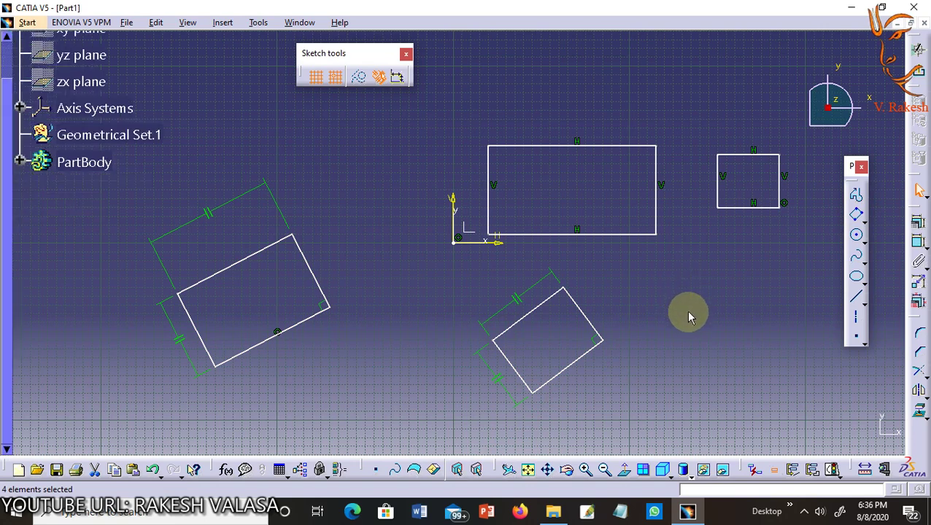
left_click(604, 472)
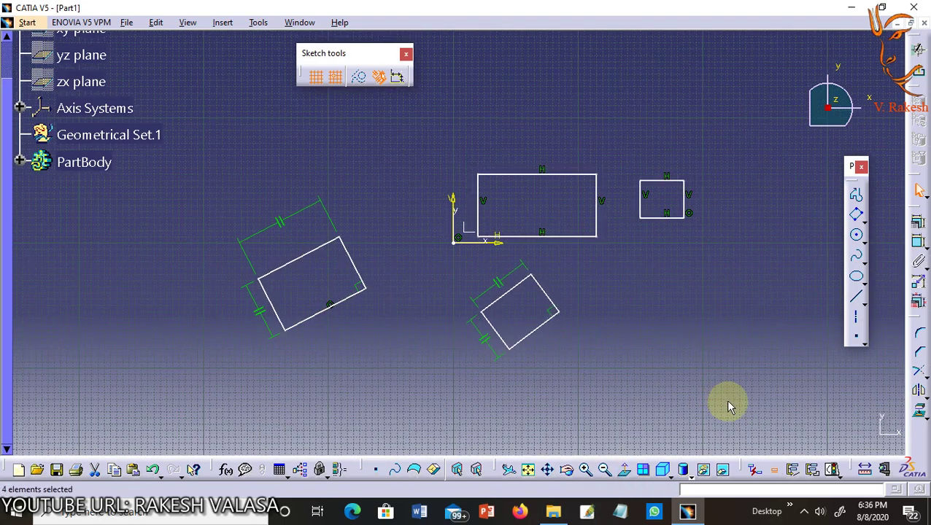
mouse_move(737, 401)
left_mouse_down()
mouse_move(628, 295)
mouse_move(320, 200)
mouse_move(241, 168)
mouse_move(214, 145)
left_mouse_up()
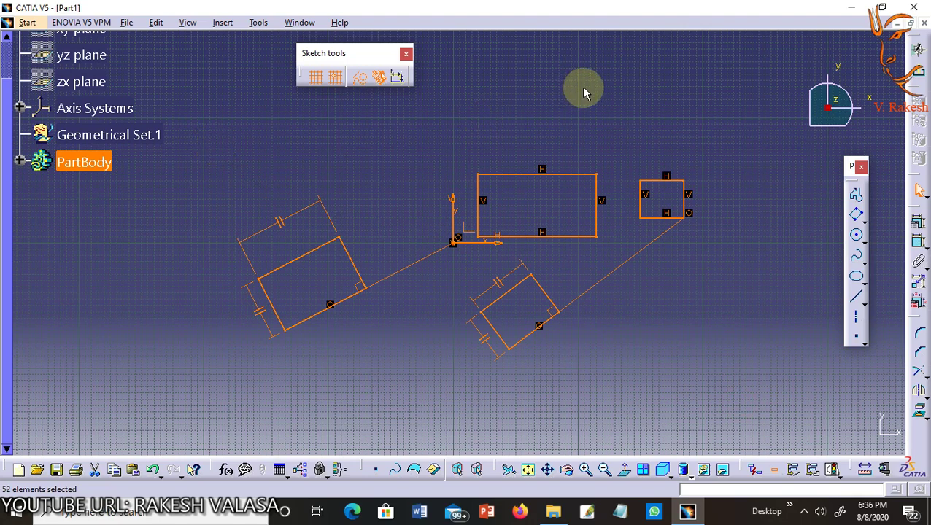
key("Delete")
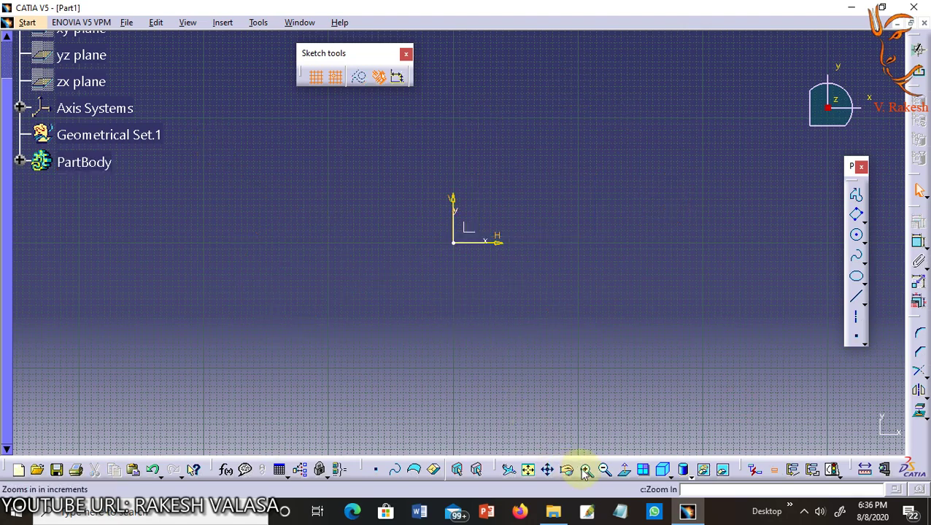
Draw a slanted parallelogram to the left of the sketch origin by placing three corners
left_click(529, 473)
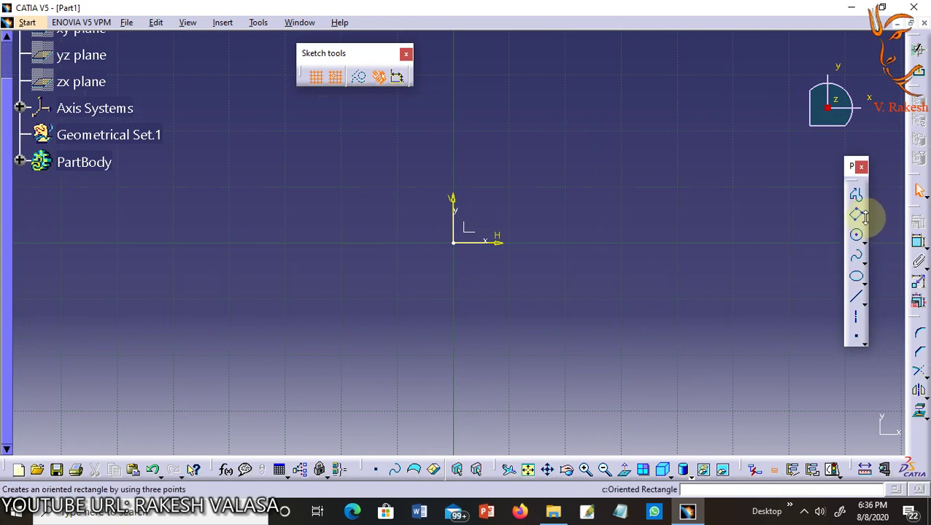
left_click(864, 218)
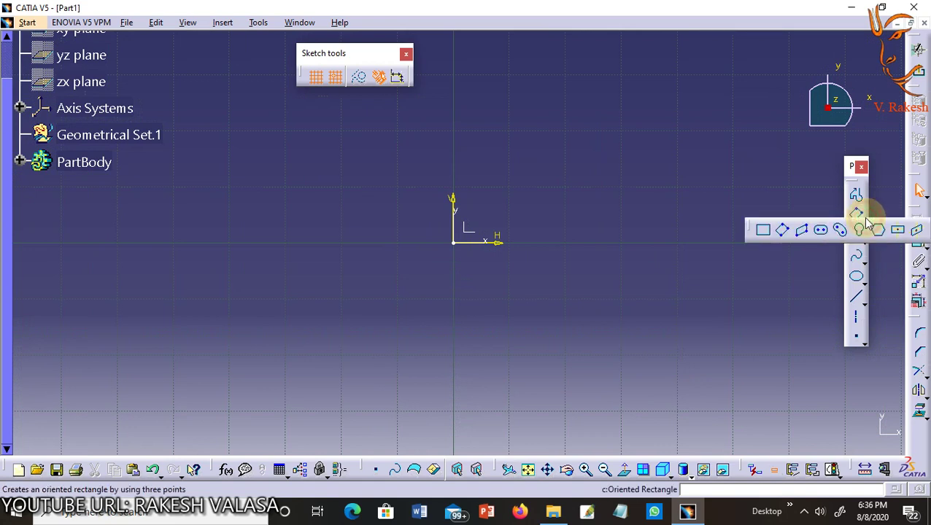
left_click(801, 233)
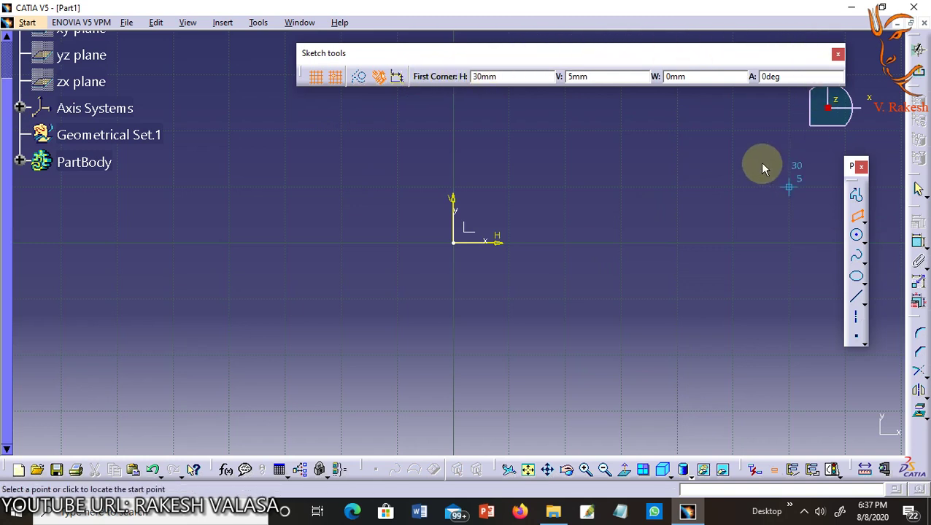
left_click(168, 351)
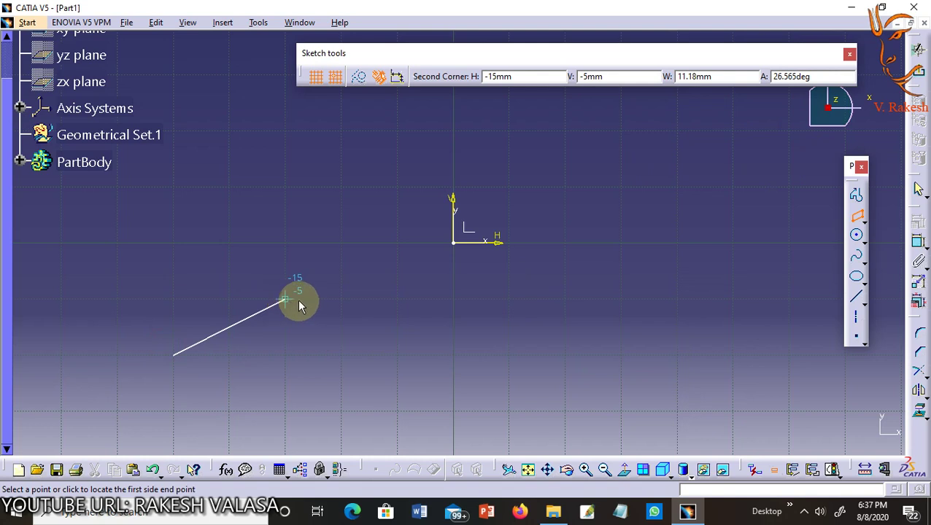
left_click(342, 296)
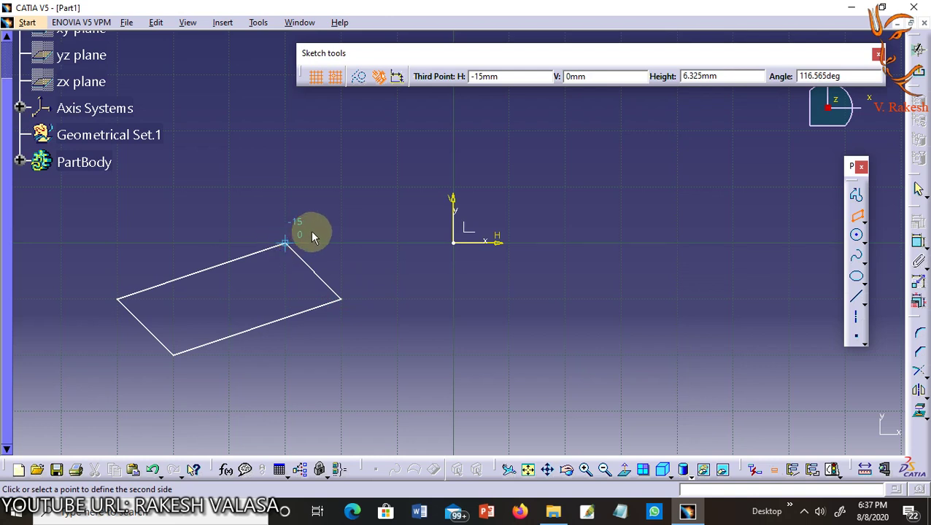
left_click(348, 252)
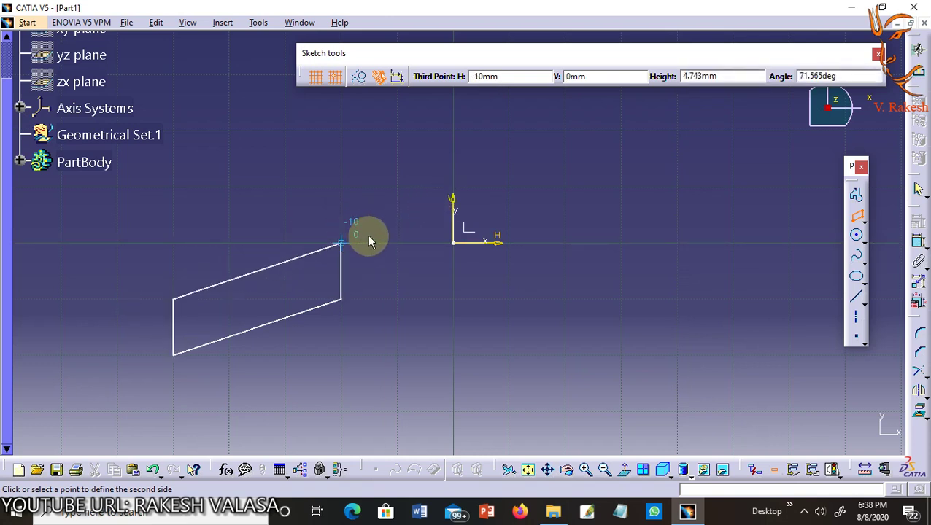
left_click(399, 190)
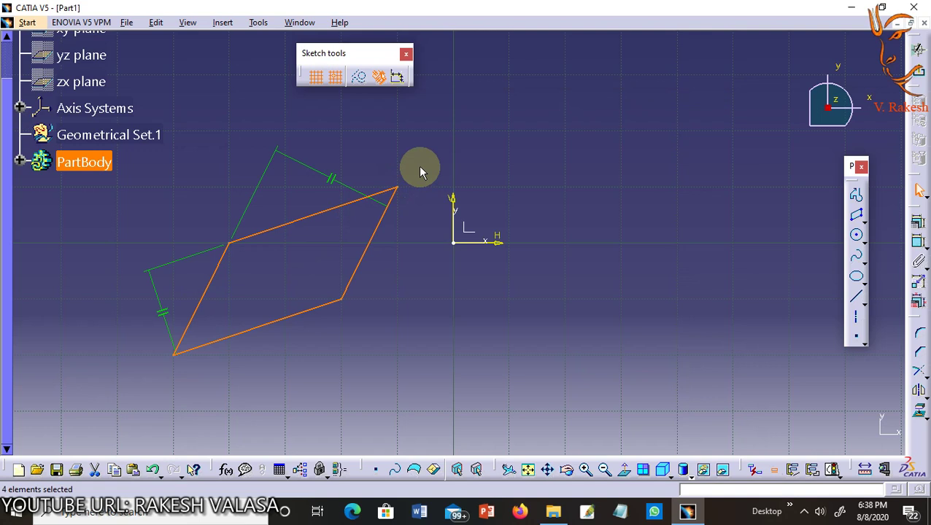
Draw a parallelogram to the upper right of the origin, with a horizontal first side of about 10 mm starting at H 10 mm, V 5 mm
left_click(863, 219)
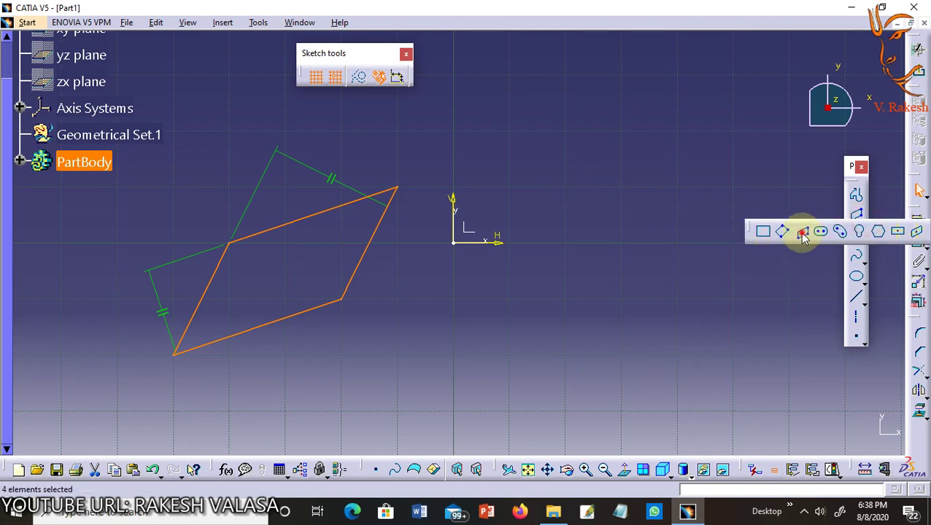
left_click(801, 232)
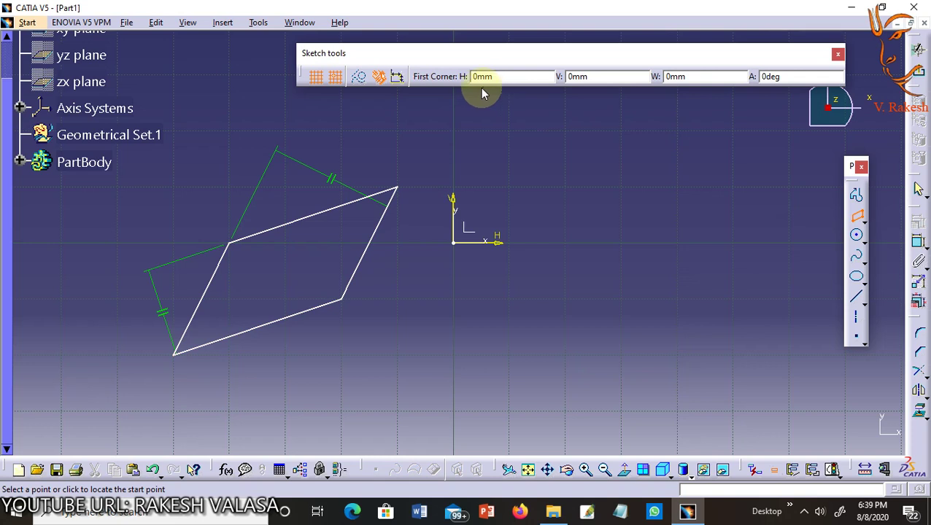
left_click(544, 205)
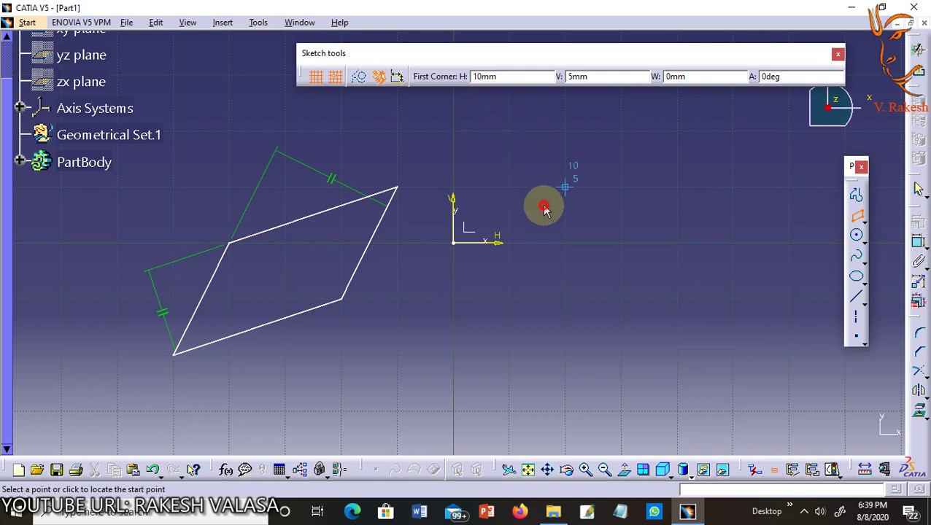
left_click(653, 189)
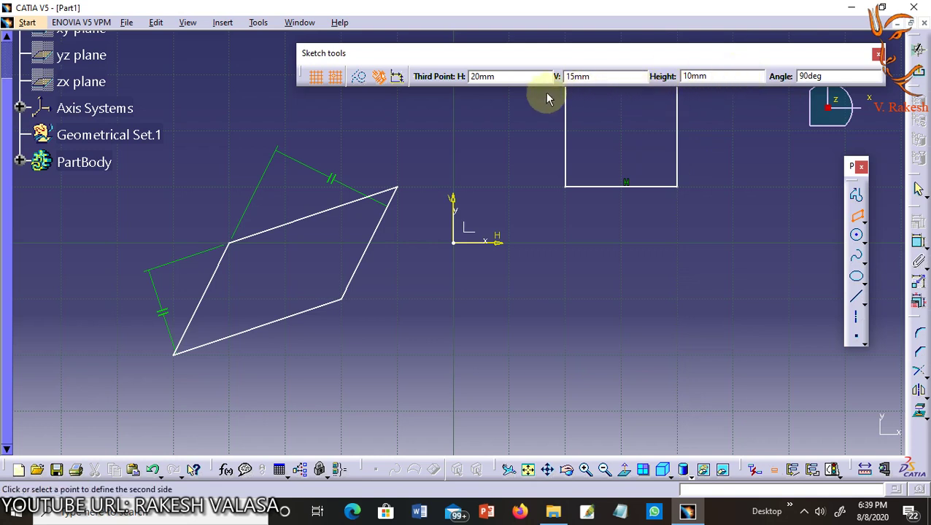
left_click(638, 131)
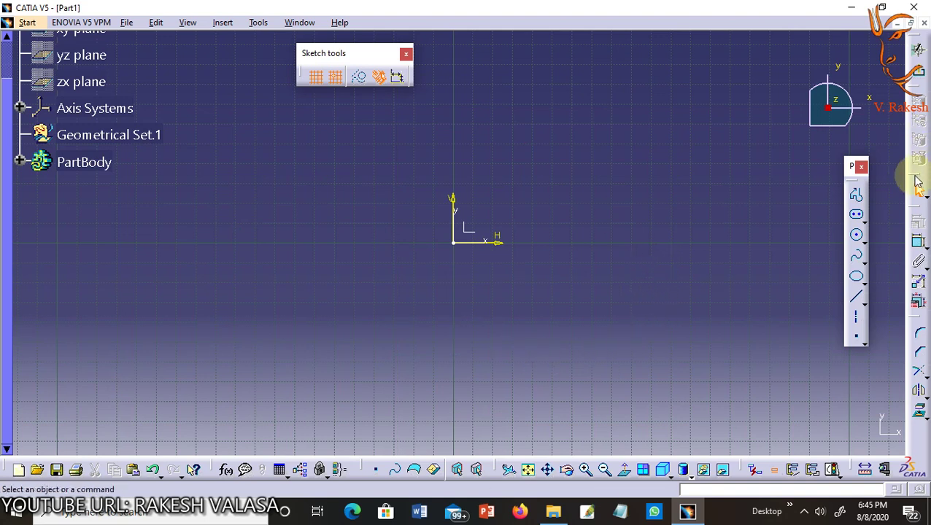
Draw a vertical elongated hole to the right of the origin, about 40 mm between centers and about 15 mm in radius
left_click(865, 223)
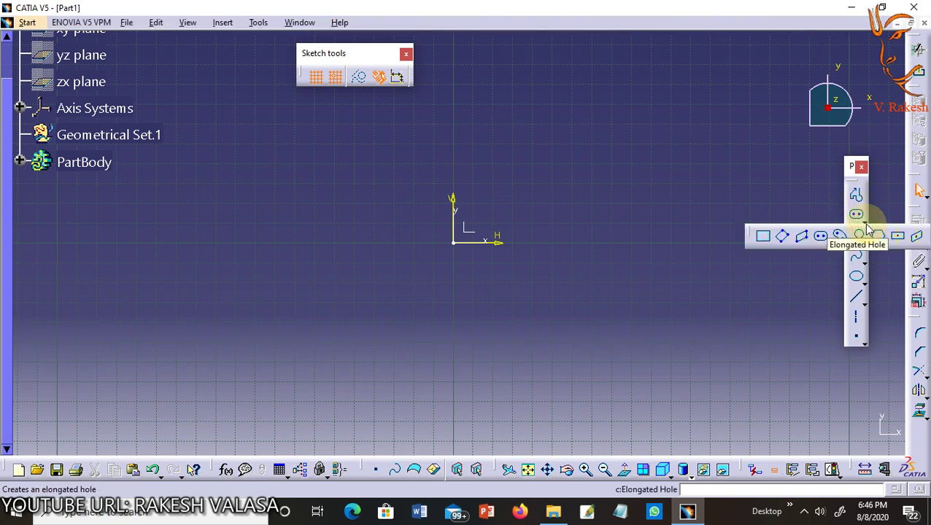
left_click(822, 238)
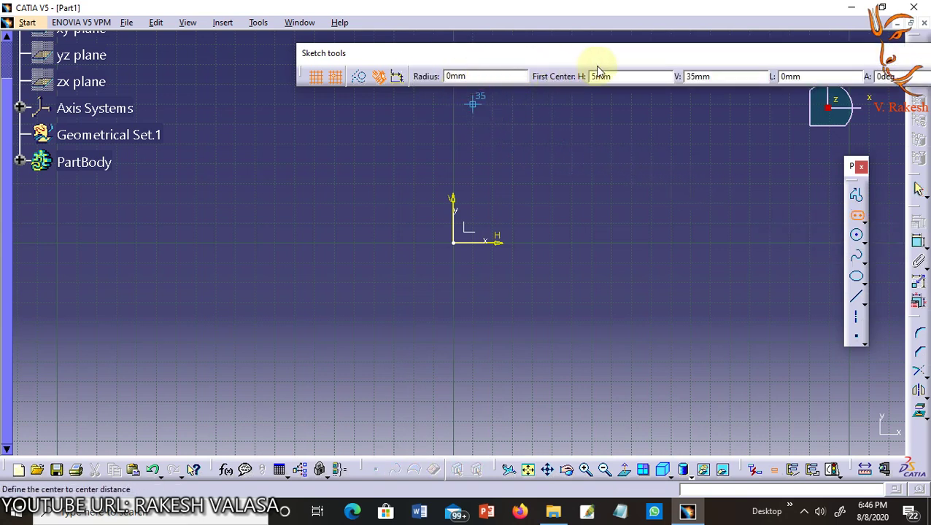
left_click(593, 122)
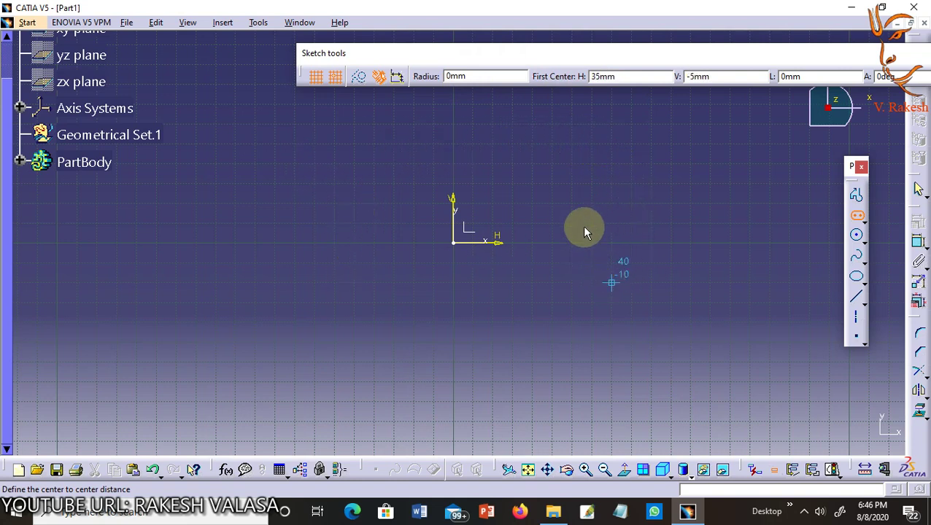
left_click(614, 186)
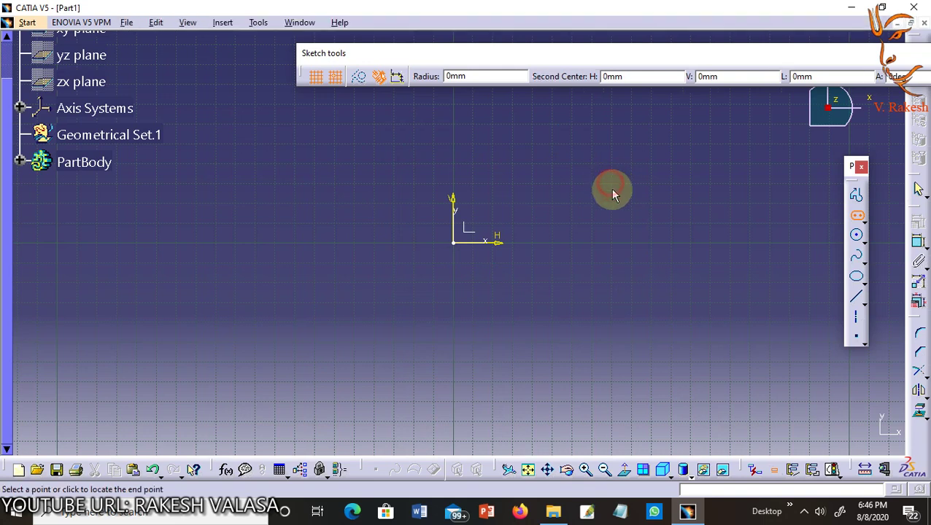
left_click(613, 336)
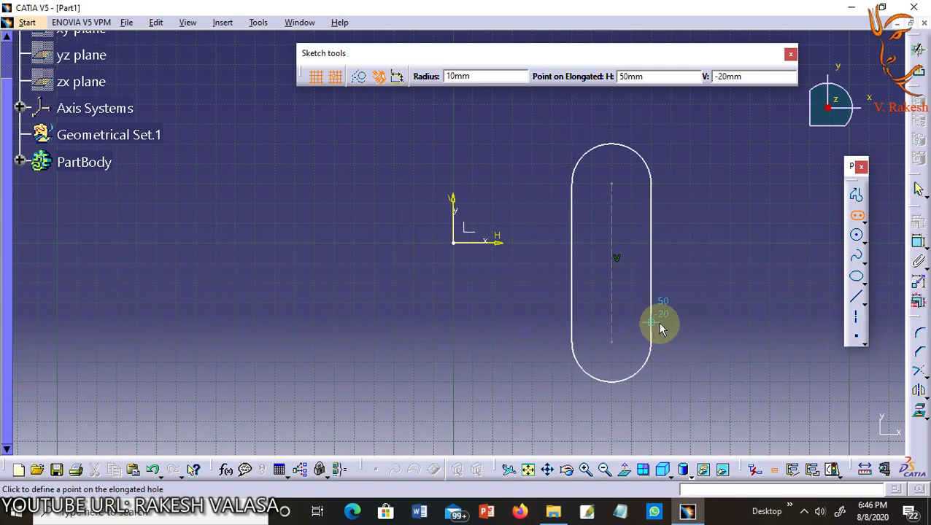
left_click(676, 338)
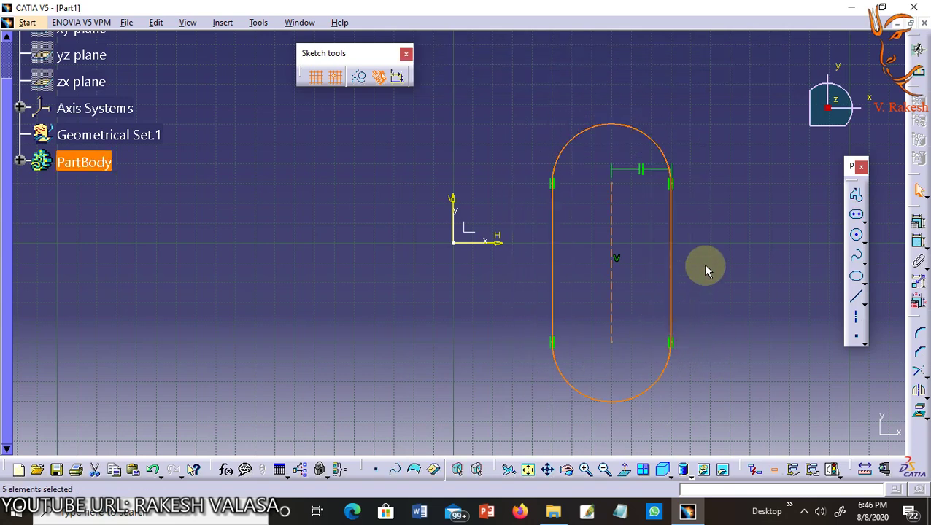
Draw a second vertical elongated hole to the left of the origin, about 45 mm between centers and about 10 mm in radius
left_click(856, 214)
left_click(394, 202)
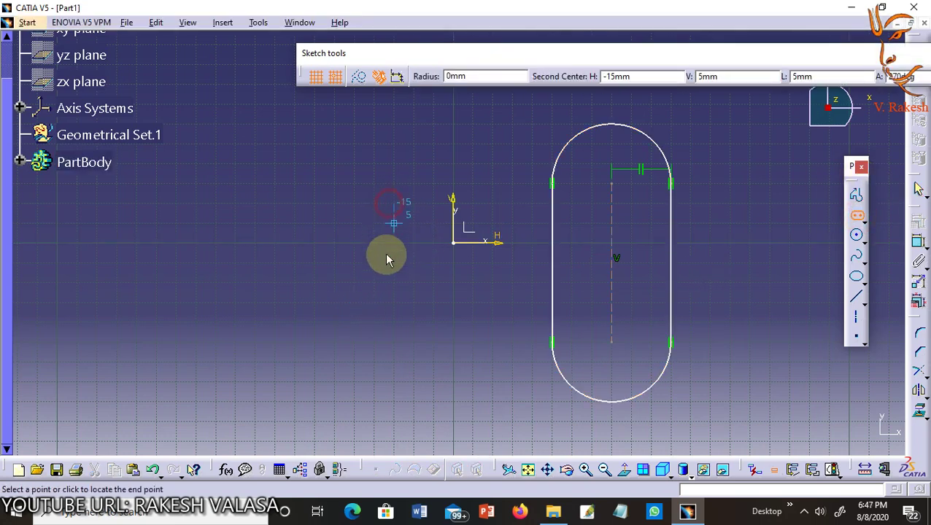
left_click(394, 378)
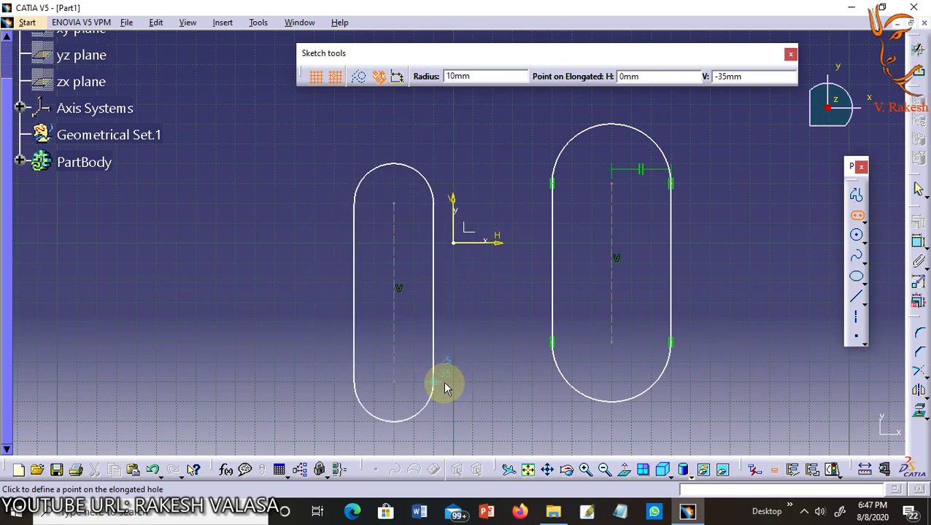
left_click(431, 363)
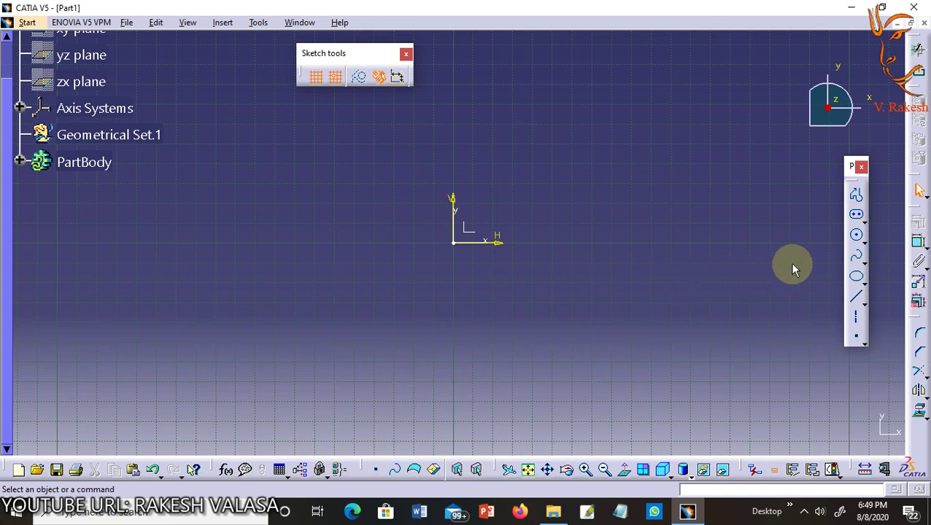
Draw a cylindrical elongated hole curving past the origin, with a centerline arc radius of about 33.5 mm and a hole radius of about 3.1 mm
left_click(864, 221)
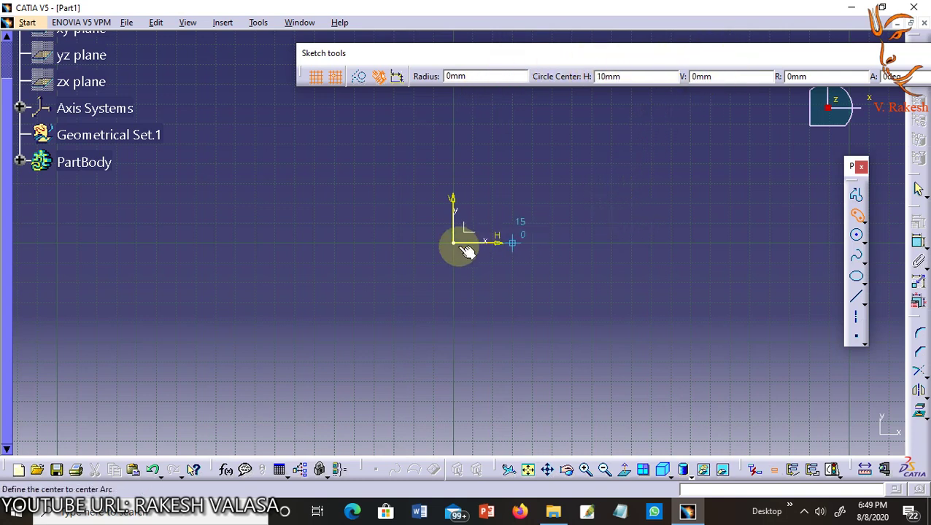
left_click(336, 306)
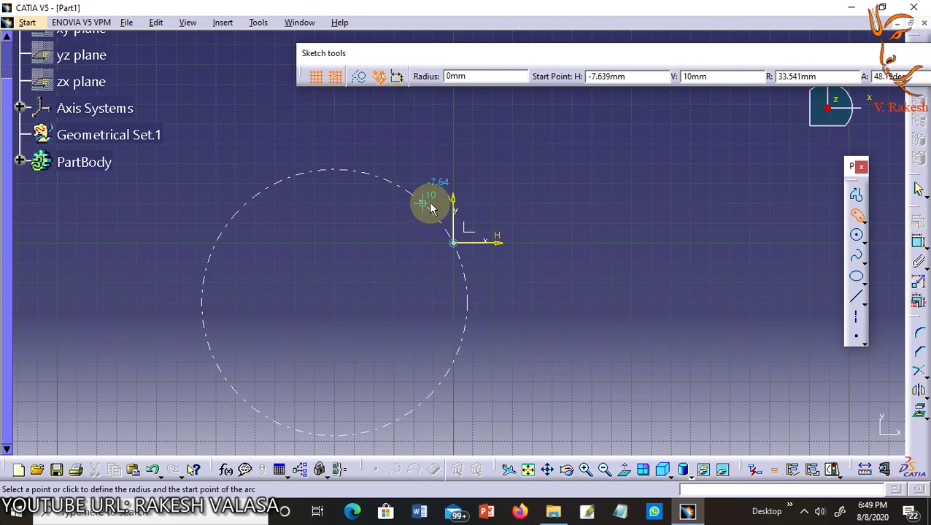
left_click(398, 179)
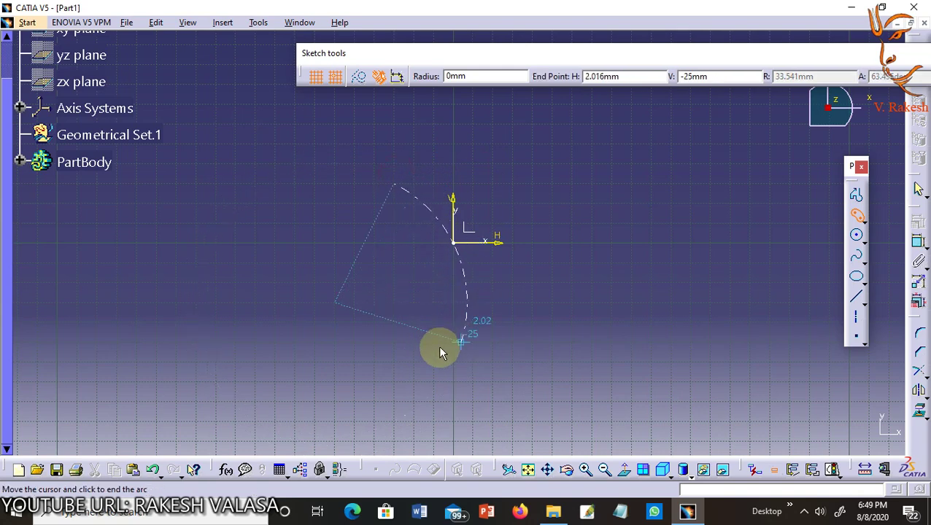
left_click(439, 375)
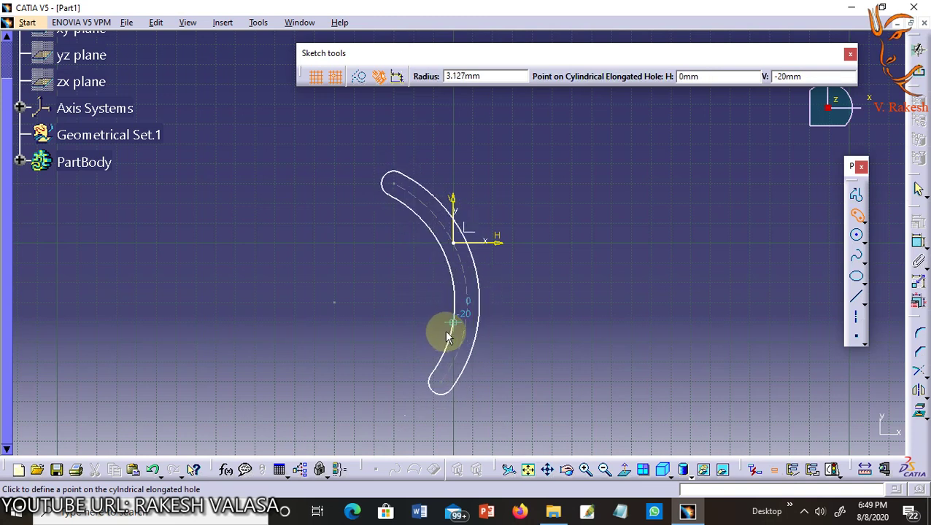
left_click(447, 337)
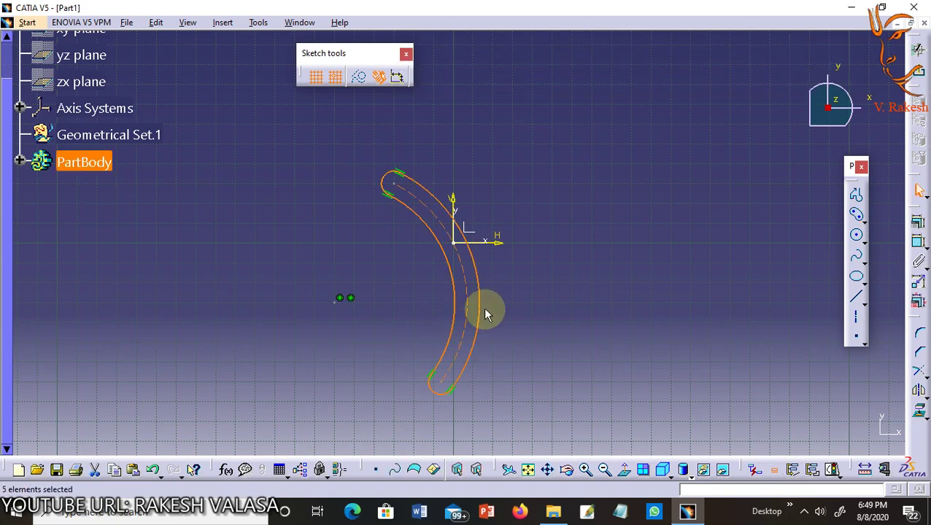
Draw a second cylindrical elongated hole around H 45 mm, V -10 mm, with a centerline radius of about 26.9 mm and a hole radius of about 5.7 mm
left_click(858, 215)
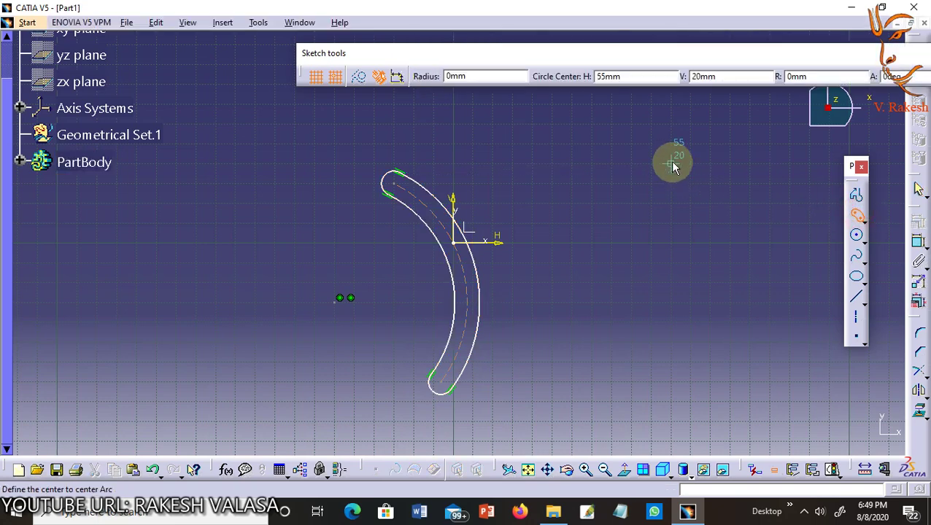
left_click(631, 285)
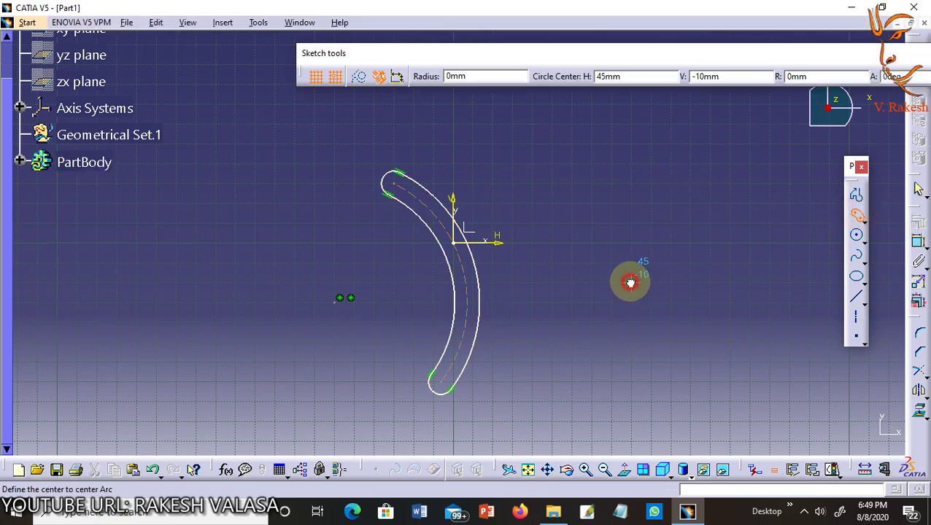
left_click(677, 181)
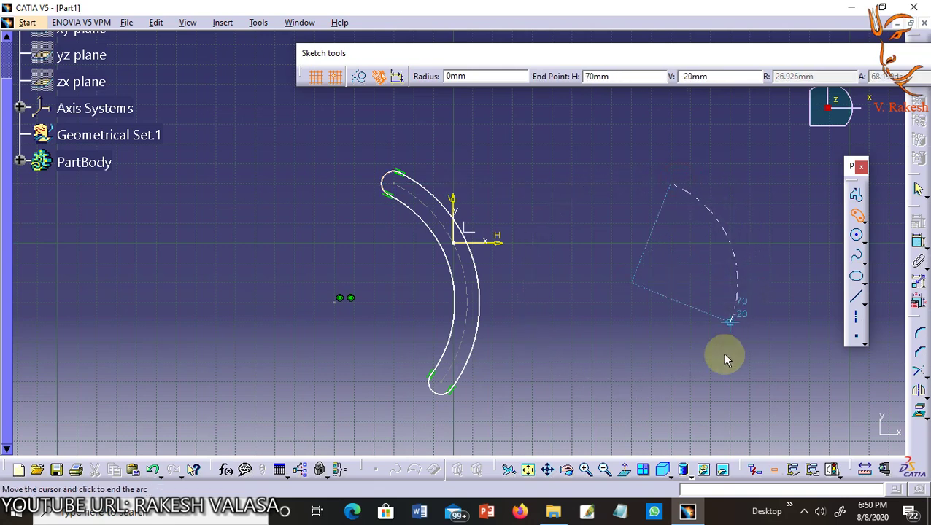
left_click(699, 382)
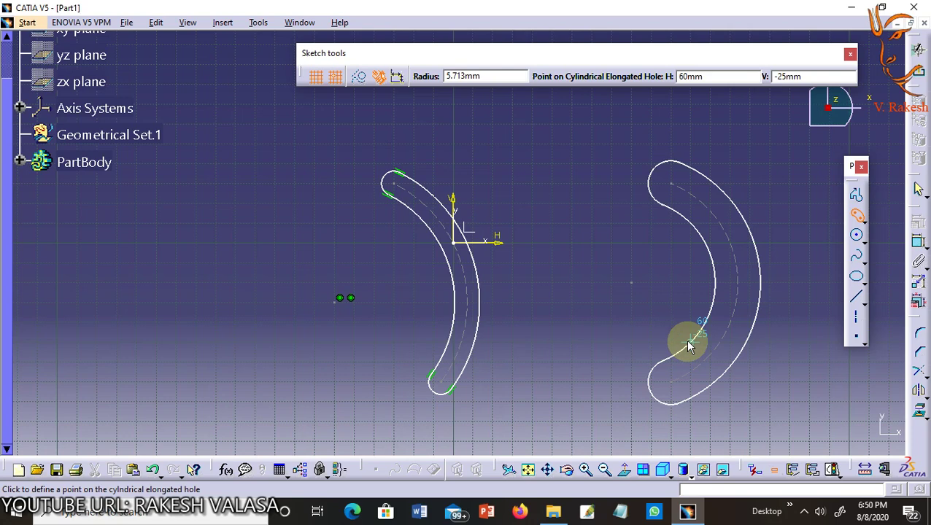
left_click(686, 339)
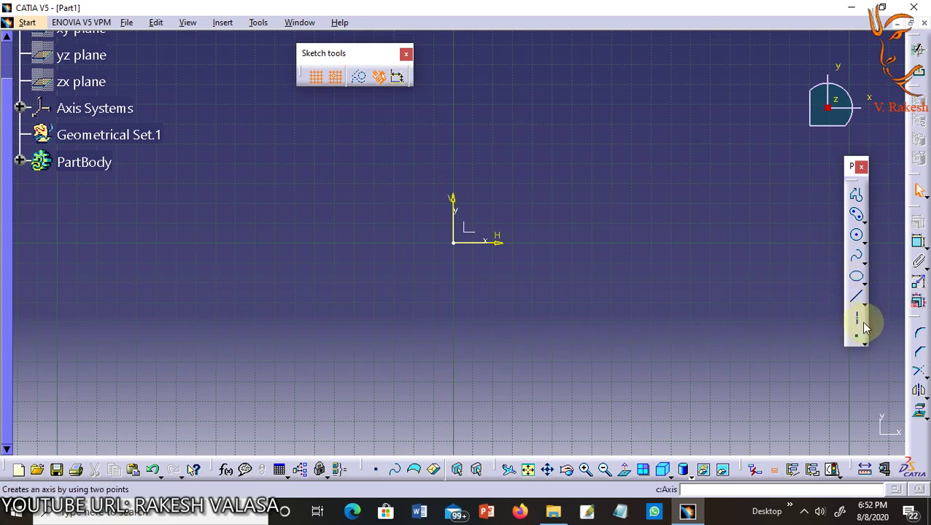
Draw a vertical keyhole profile to the right of the origin, with a small radius of about 10 mm and a large radius of about 20.5 mm
left_click(862, 220)
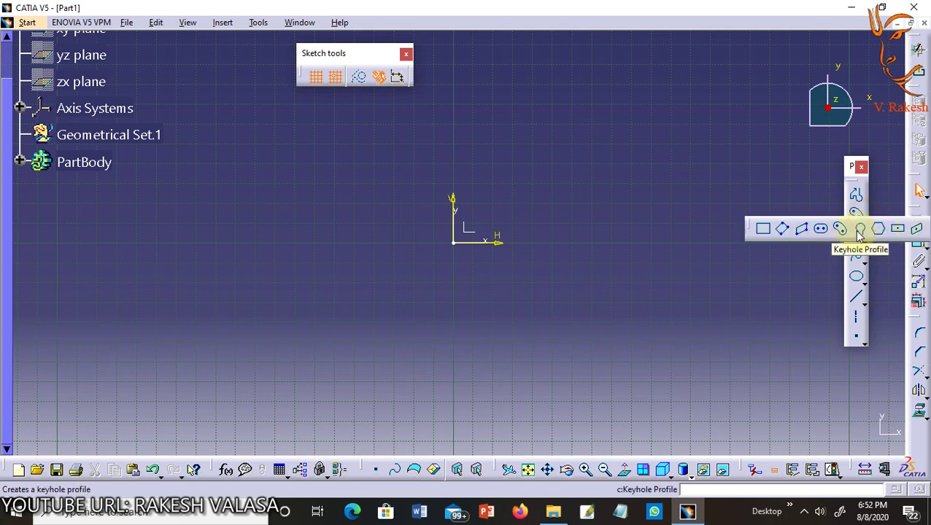
left_click(840, 230)
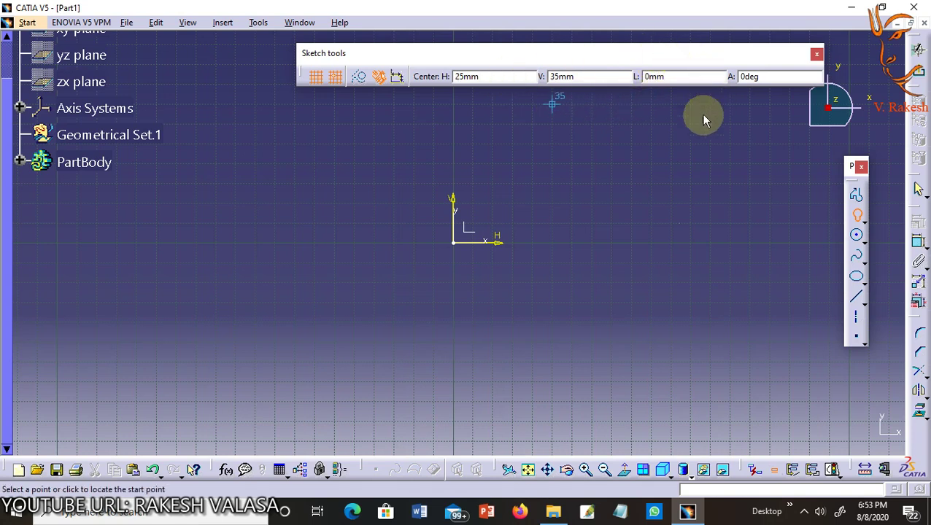
left_click(611, 183)
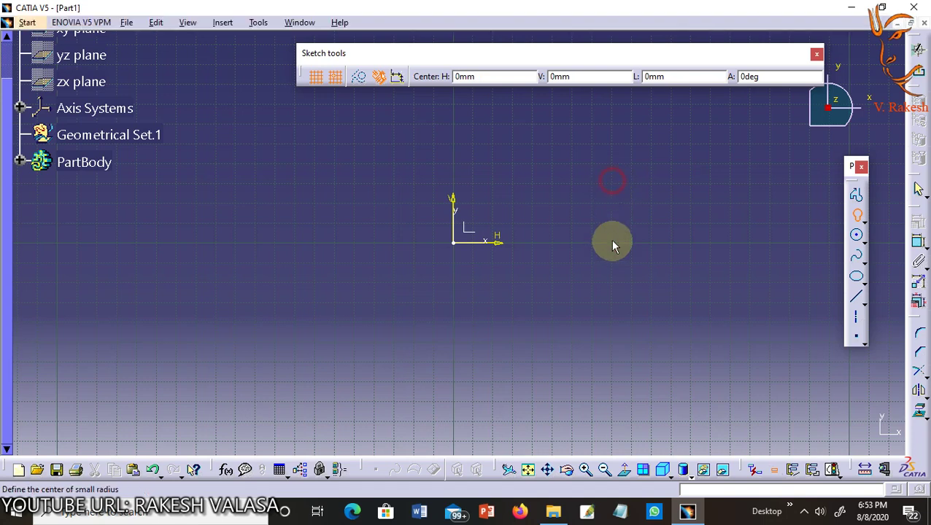
left_click(605, 327)
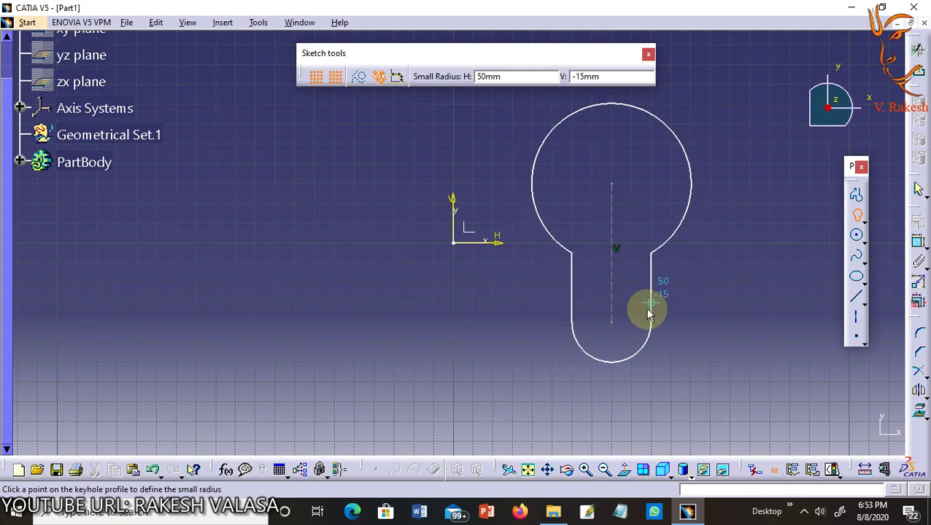
left_click(647, 310)
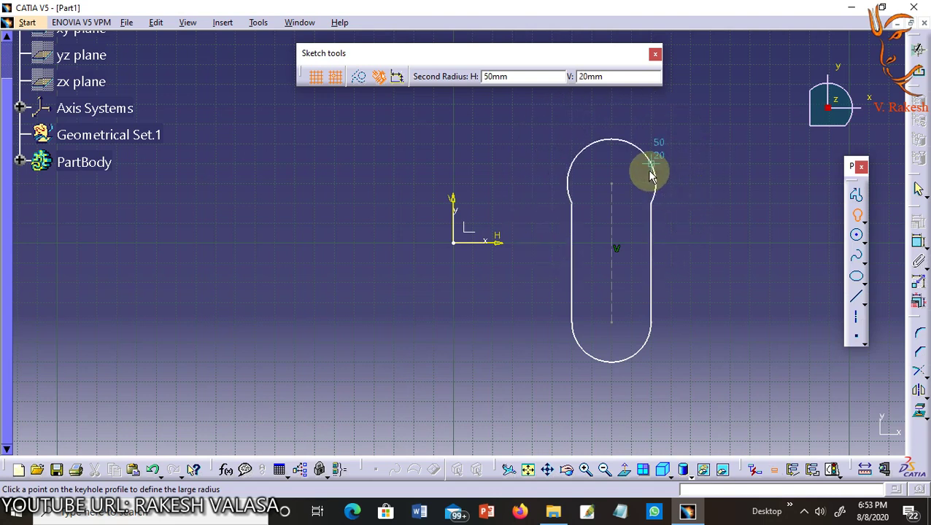
left_click(692, 169)
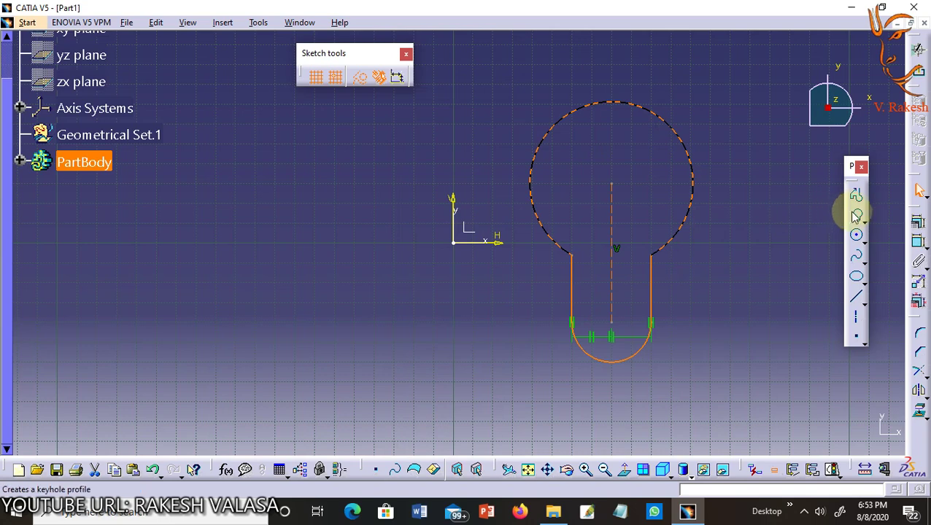
left_click(780, 214)
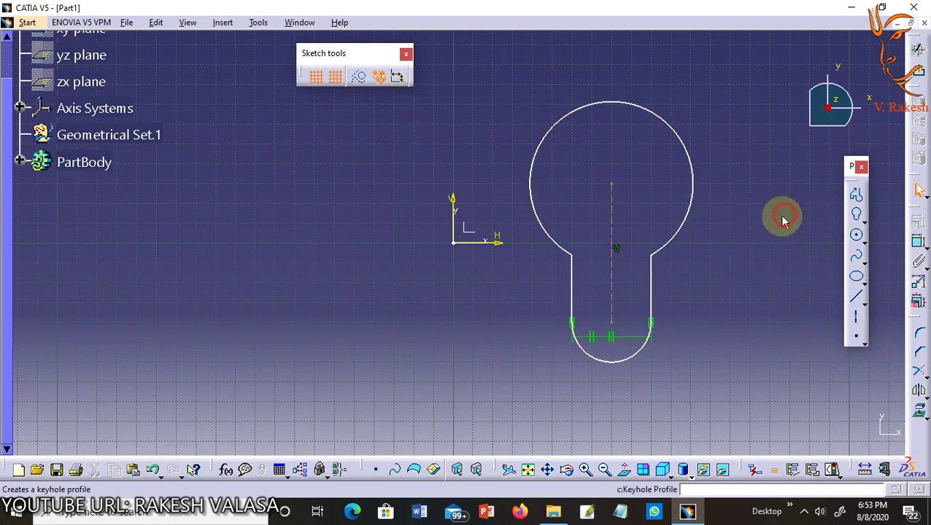
Draw a second vertical keyhole profile to the left of the origin, with a small radius of about 10 mm and a large radius of about 11 mm
left_click(858, 214)
left_click(357, 183)
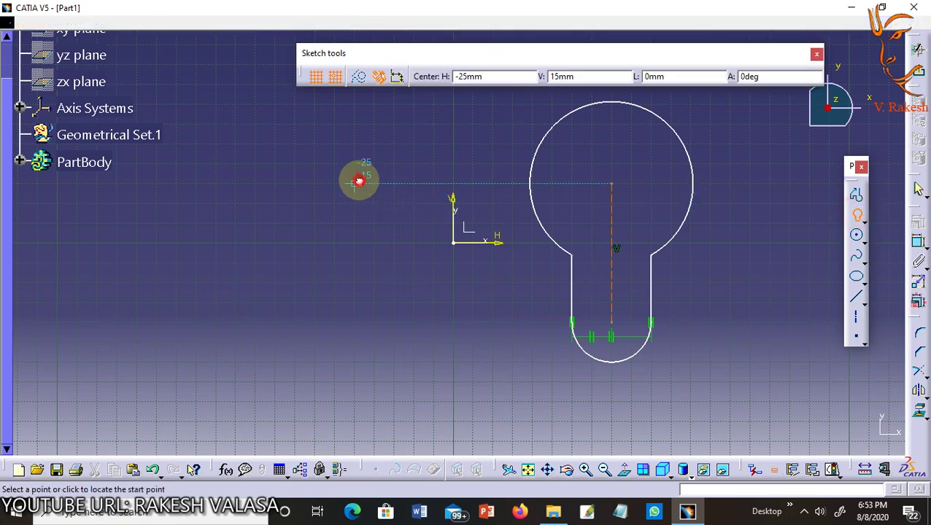
left_click(358, 386)
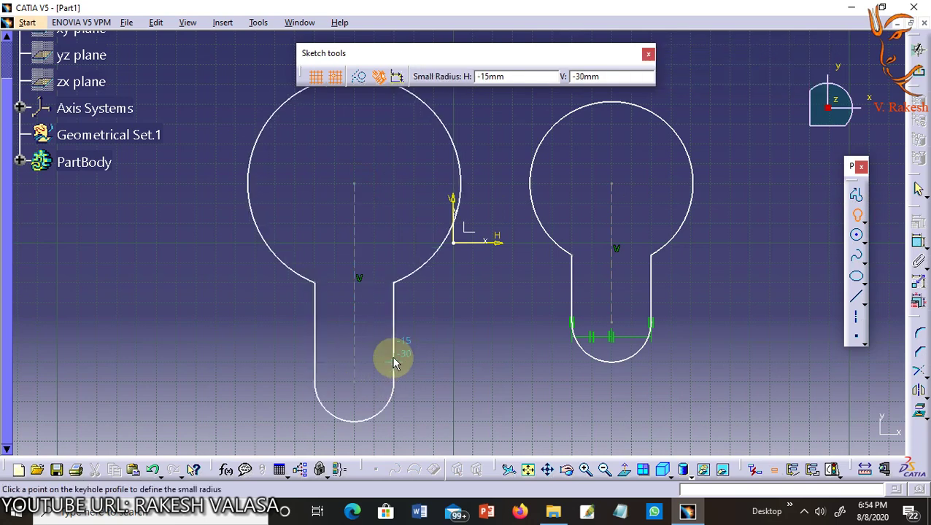
left_click(394, 363)
left_click(402, 170)
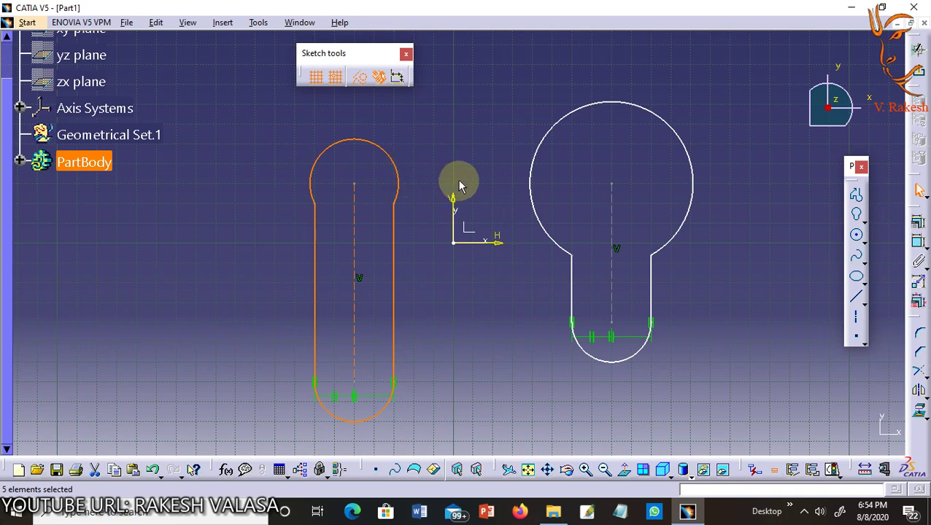
left_click(724, 281)
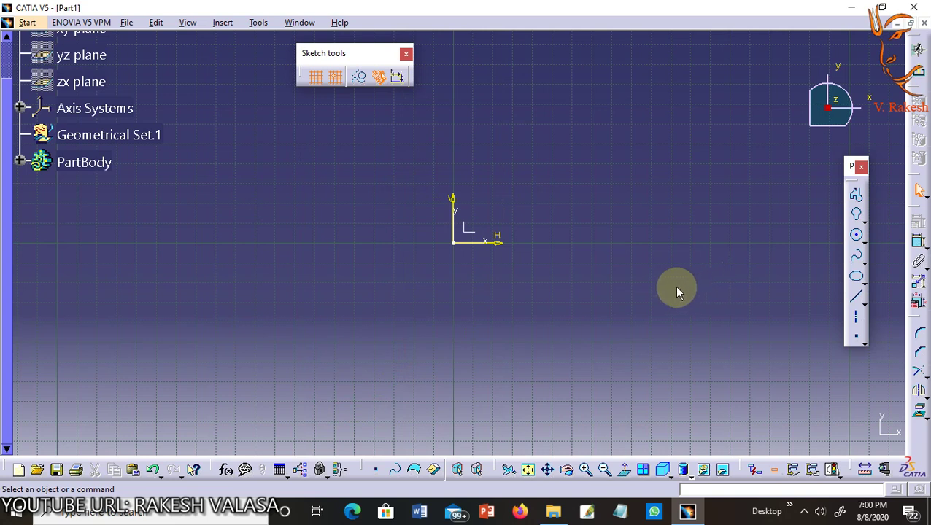
Draw a hexagon centered above and to the right of the origin with one corner close to the origin, then delete it
left_click(862, 221)
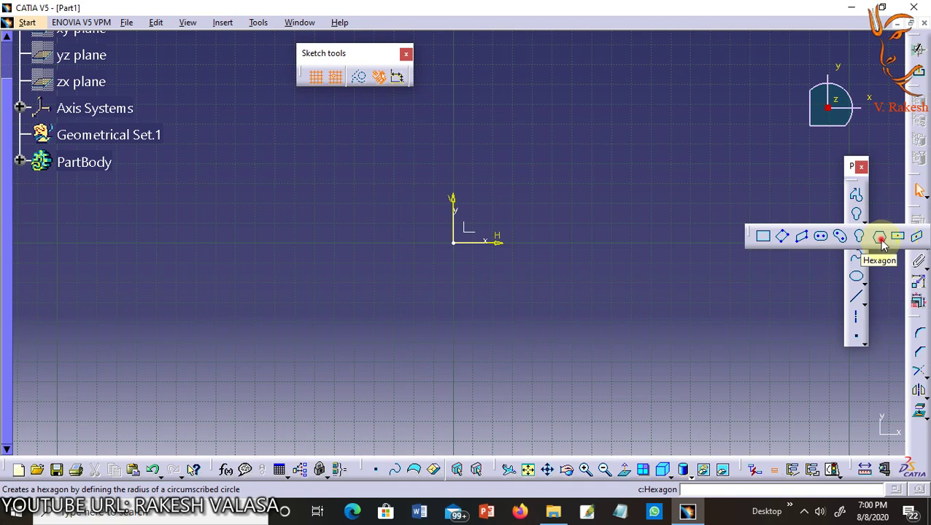
left_click(880, 237)
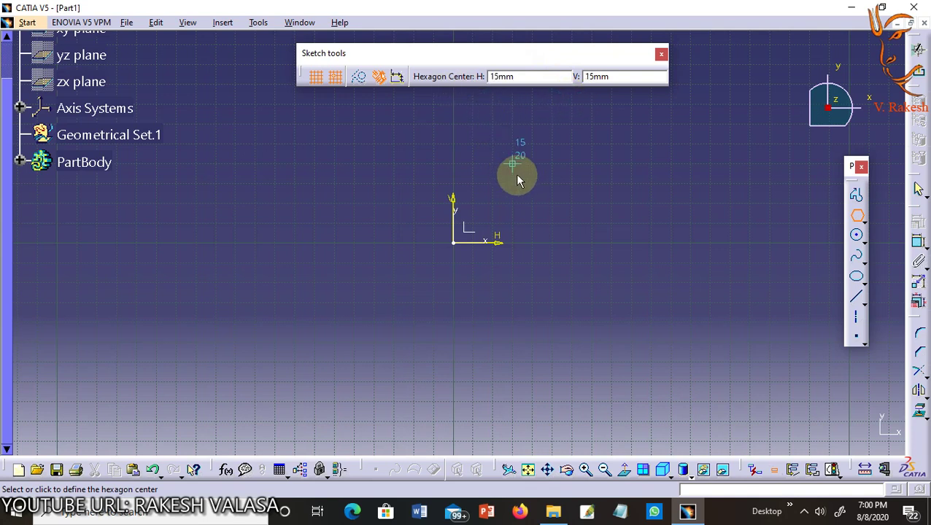
left_click(545, 200)
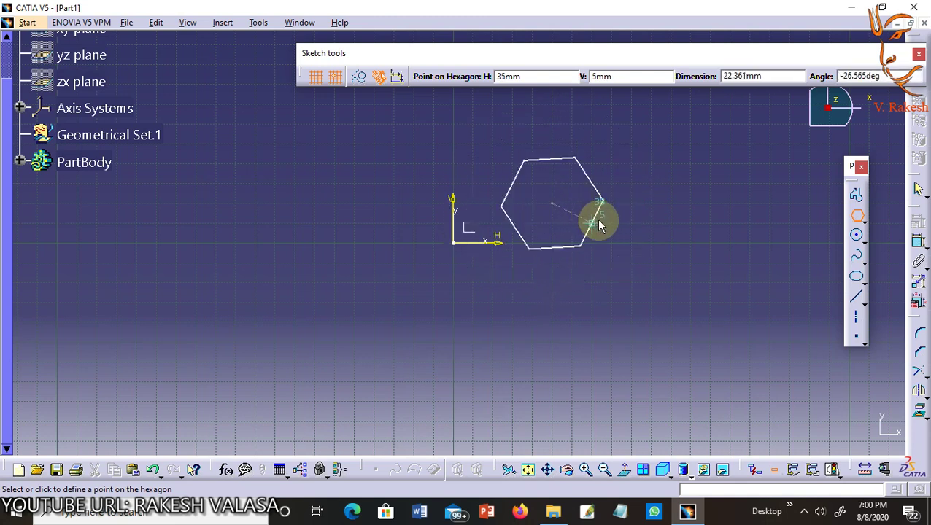
left_click(635, 232)
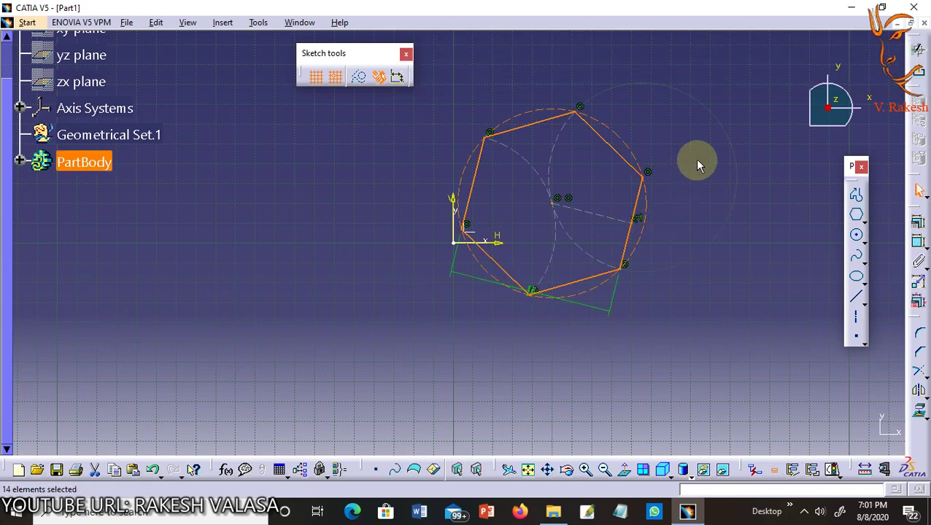
key("Delete")
left_click(762, 176)
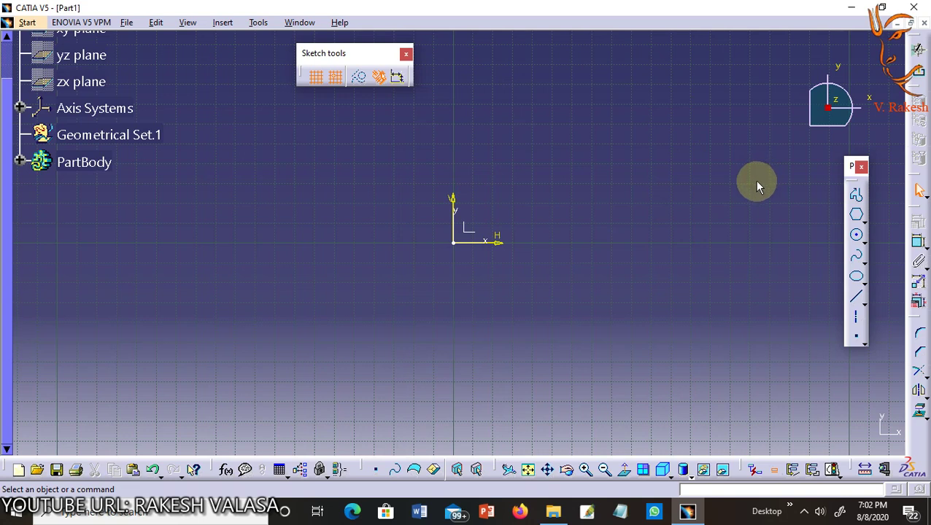
Draw two centered rectangles: one centered on the origin and a second centered on the H axis to the right of the first
left_click(867, 222)
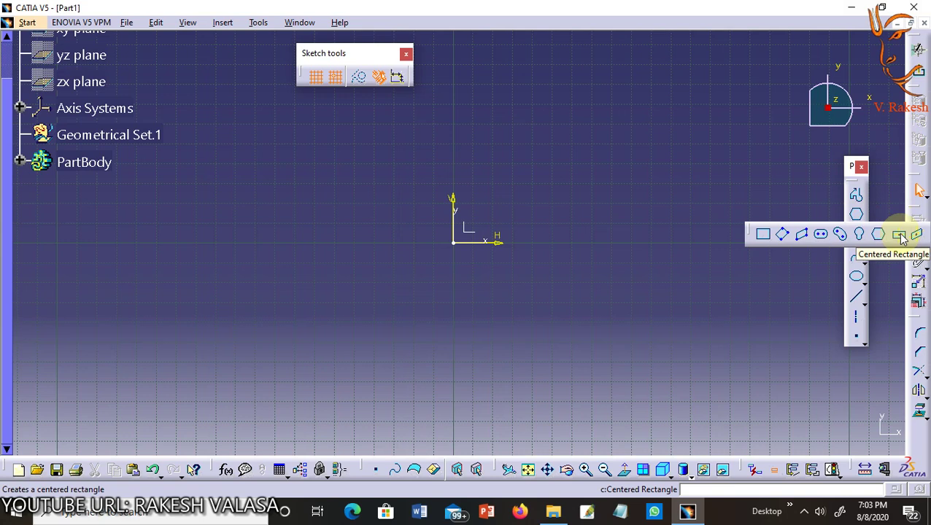
left_click(900, 235)
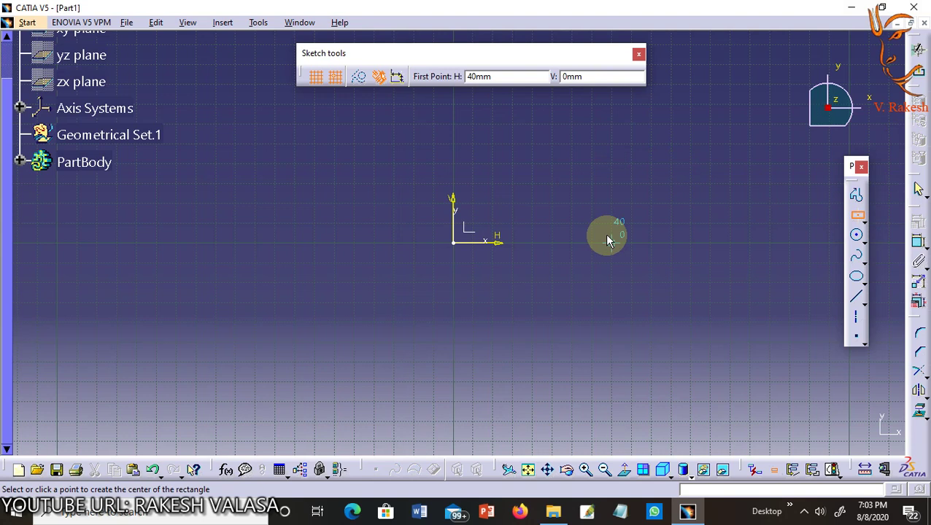
left_click(455, 244)
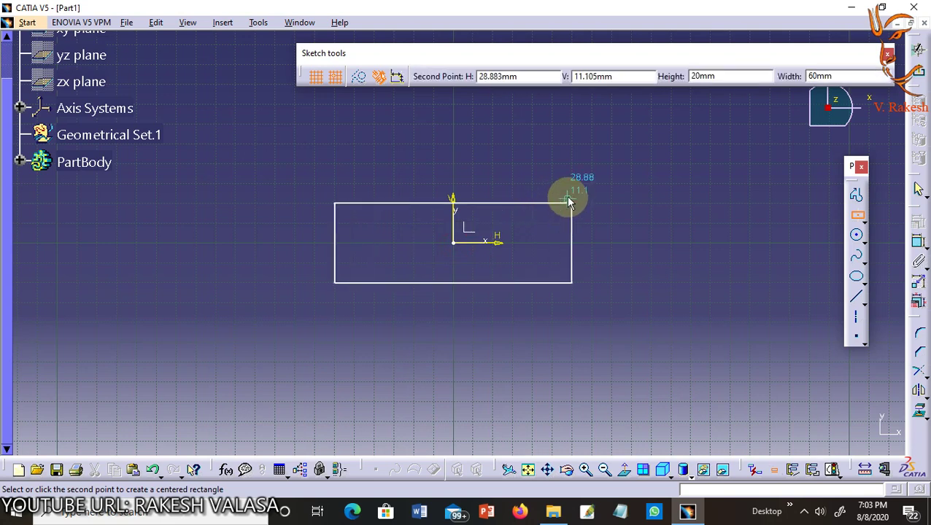
left_click(597, 156)
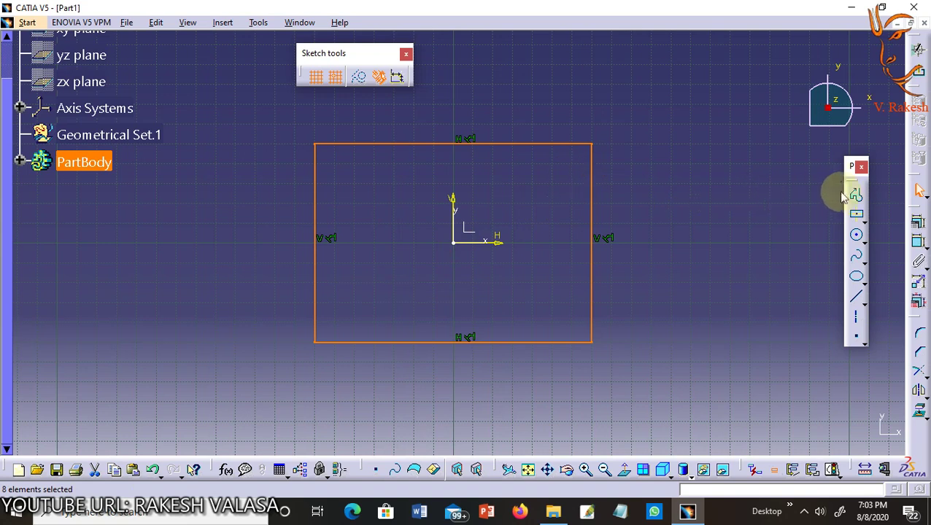
left_click(858, 217)
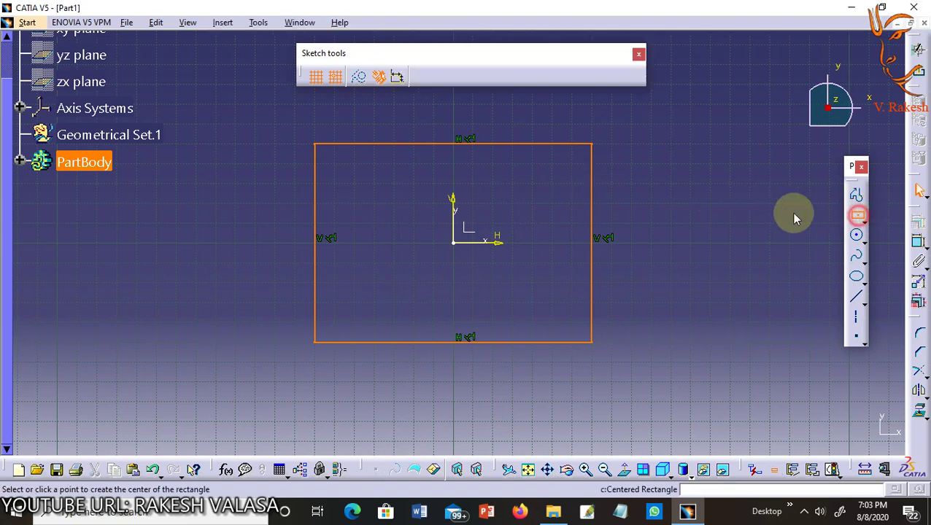
left_click(690, 246)
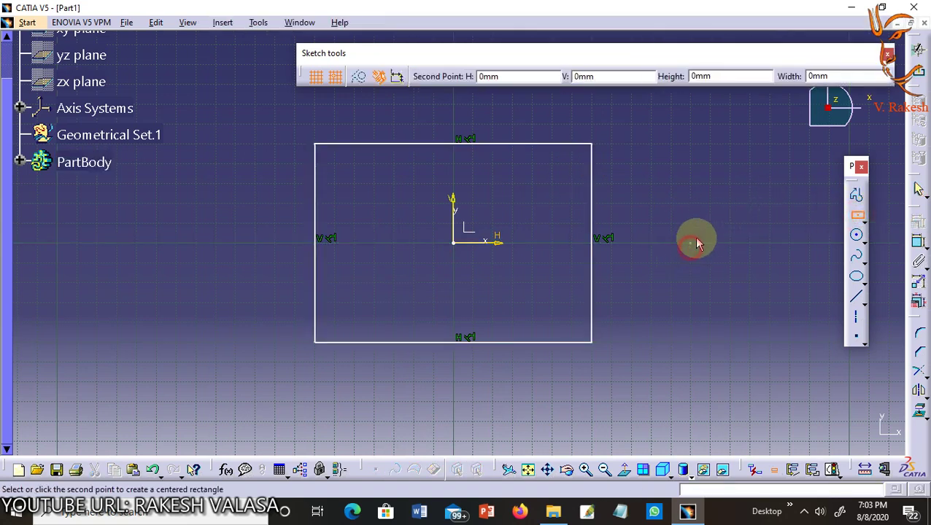
left_click(769, 164)
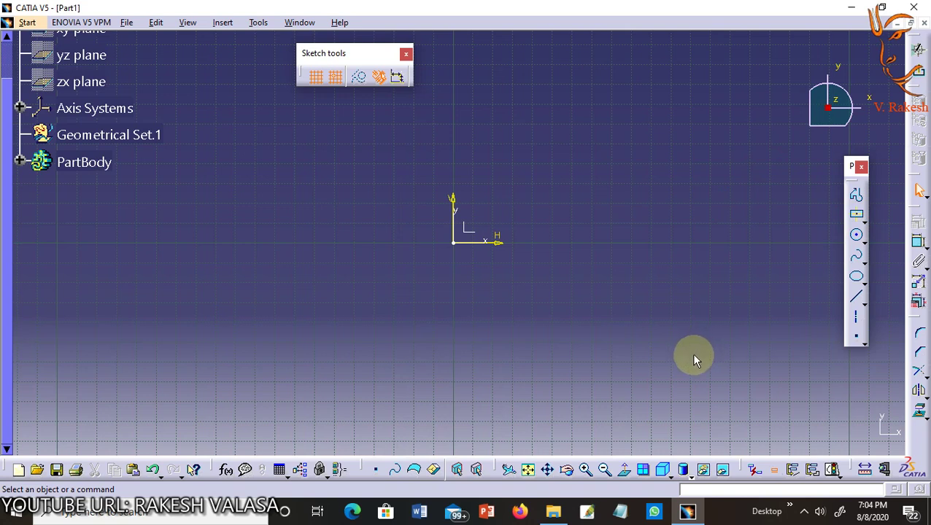
Draw two slanted lines to the right of the origin: a long one rising to the H axis and a short, steep one descending to it
left_click(865, 221)
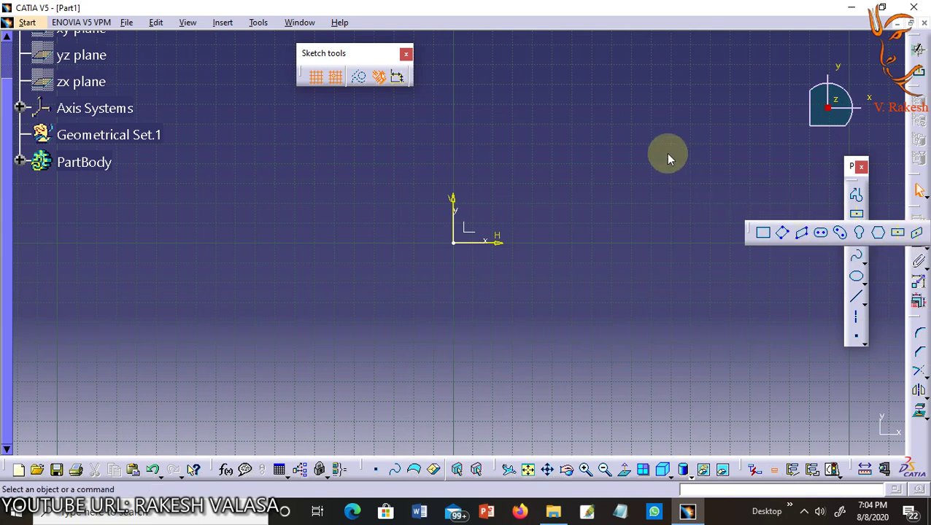
left_click(858, 298)
left_click(472, 321)
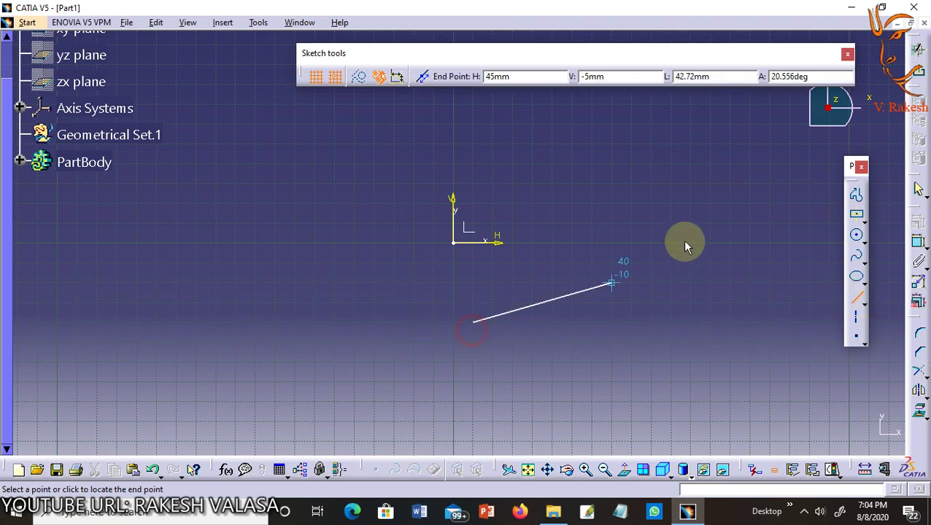
left_click(688, 239)
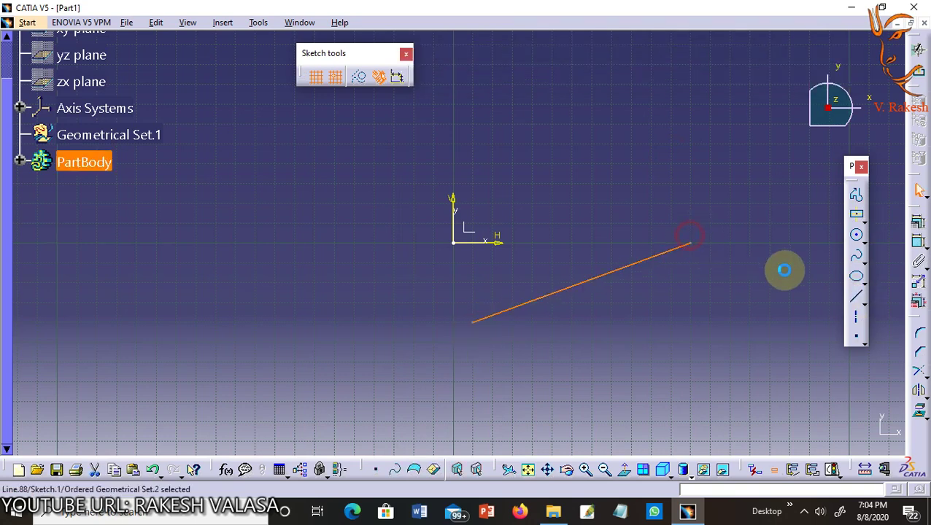
left_click(856, 298)
left_click(592, 183)
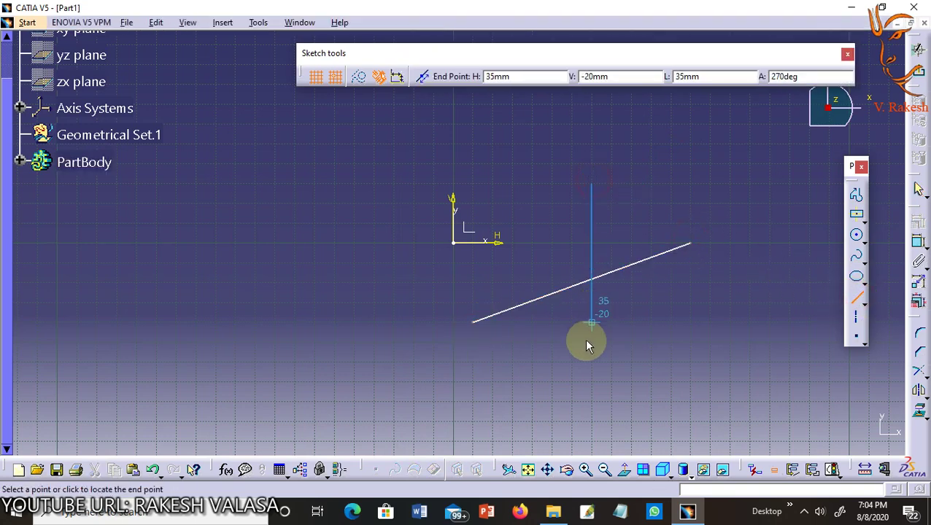
left_click(581, 242)
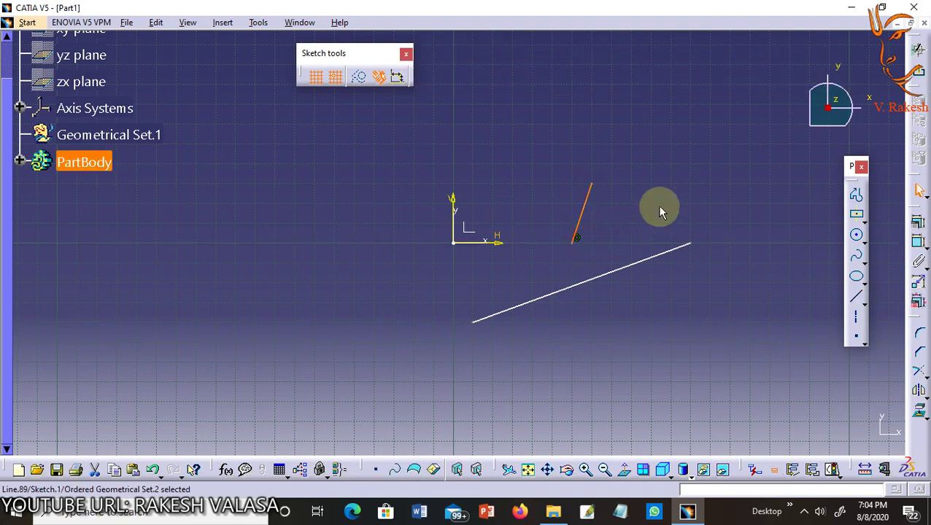
Draw a centered parallelogram using the short and long slanted lines as references, enclosing most of both, and dismiss the low-battery notice
left_click_drag(866, 220, 871, 225)
left_click(869, 224)
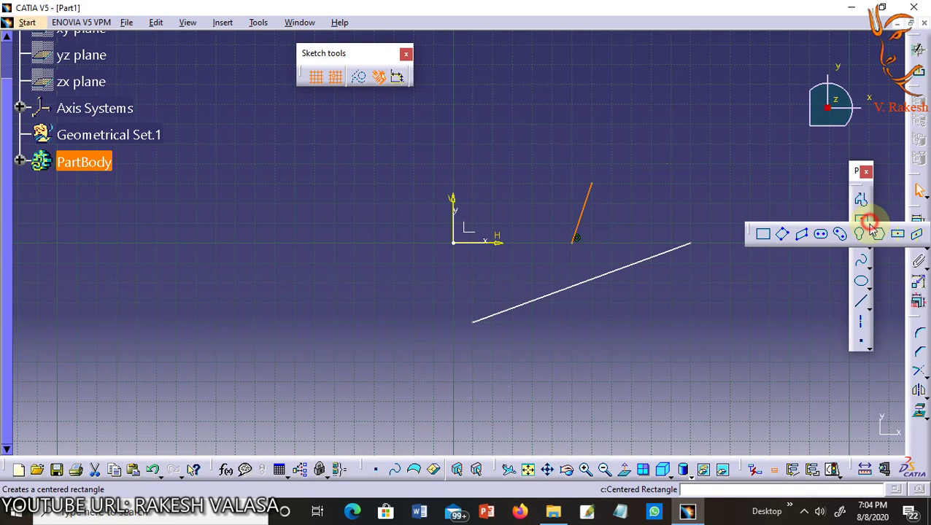
left_click(915, 233)
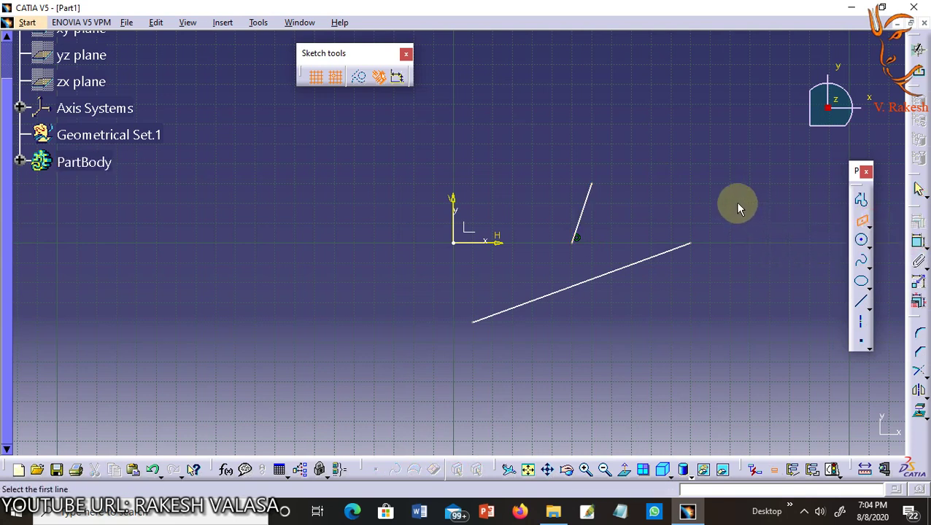
left_click(583, 213)
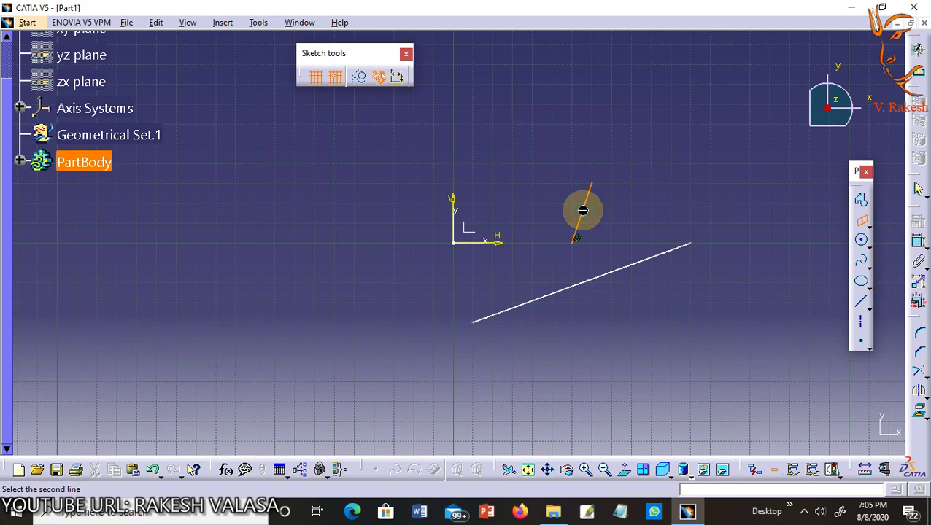
left_click(622, 264)
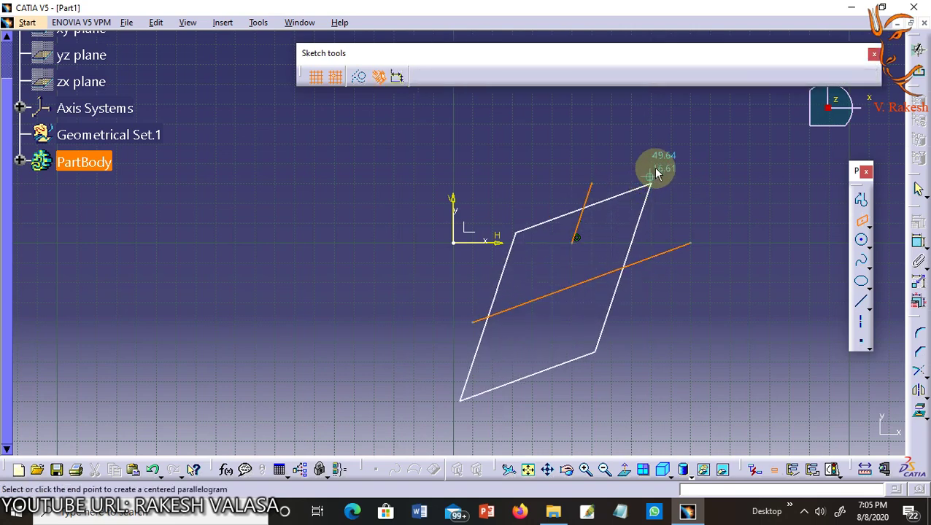
left_click(709, 148)
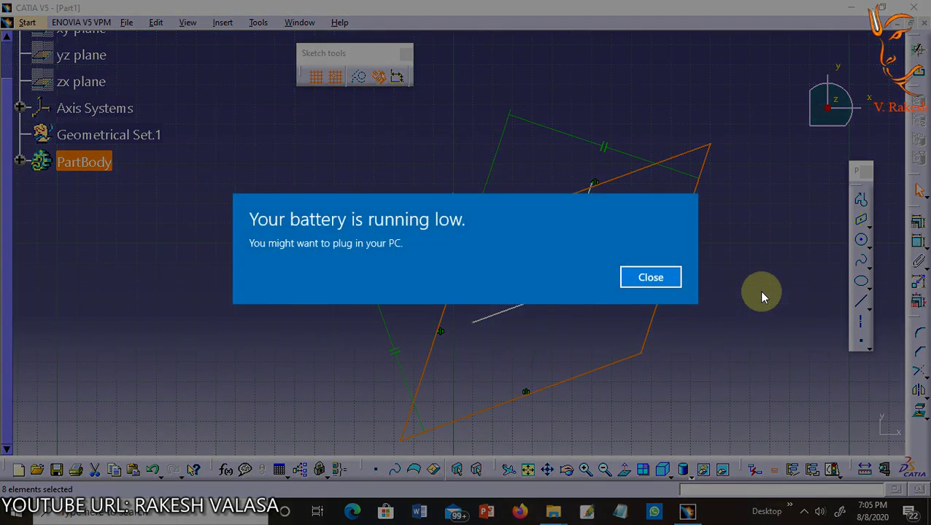
left_click(665, 278)
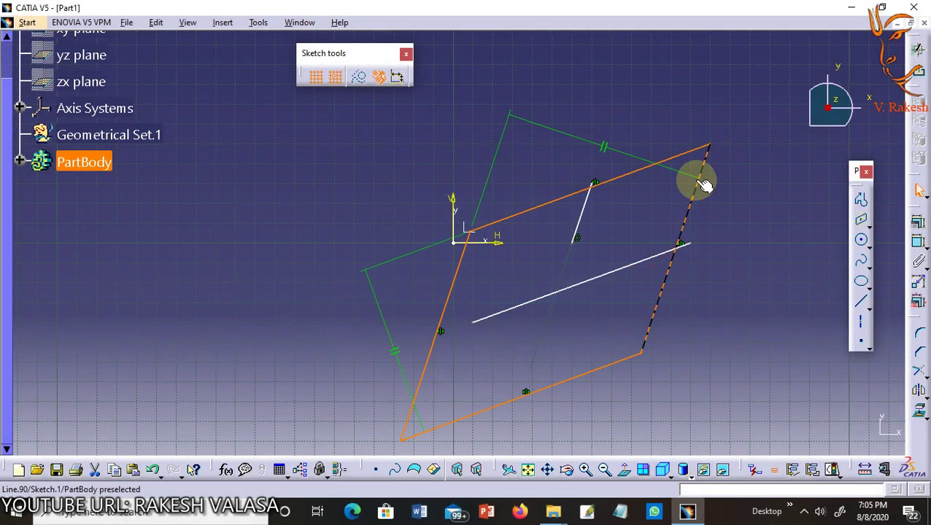